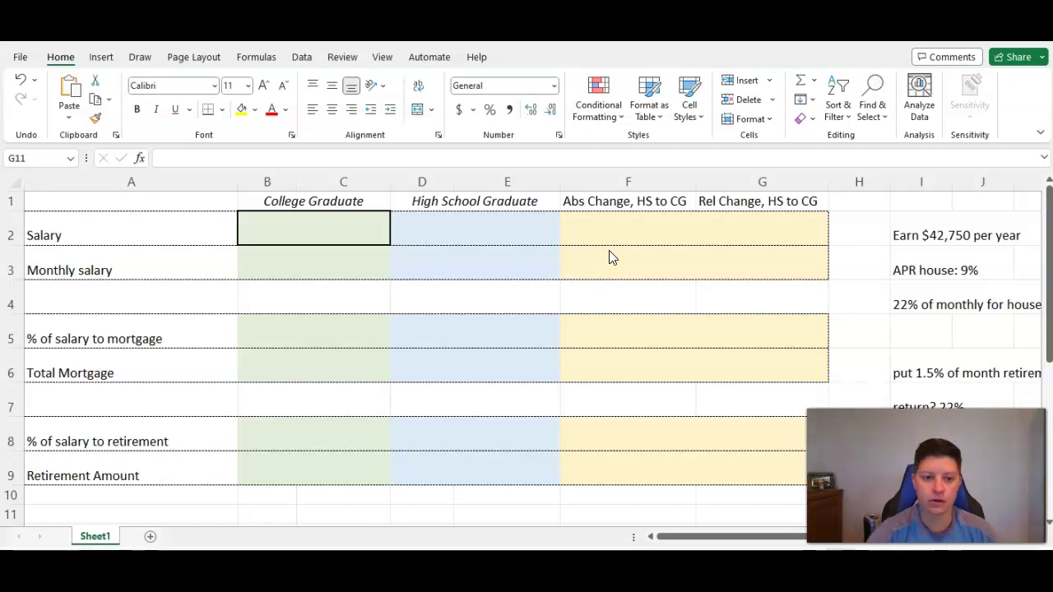
# Step: Enter 42,750 in B2 and 15000 in D2 as the two graduates' yearly salaries
pyautogui.click(303, 227)
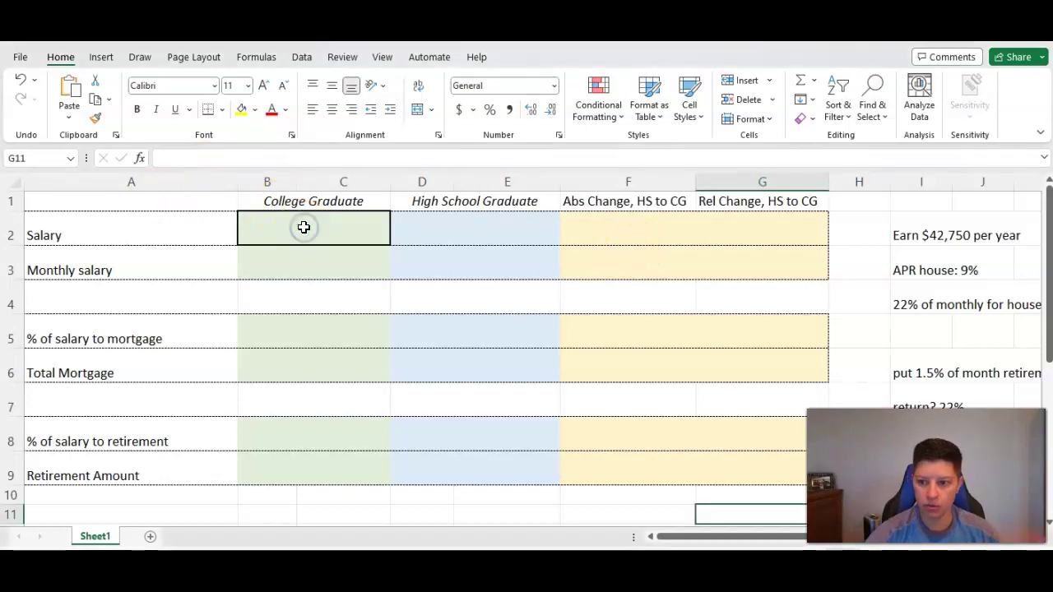
pyautogui.write('4275')
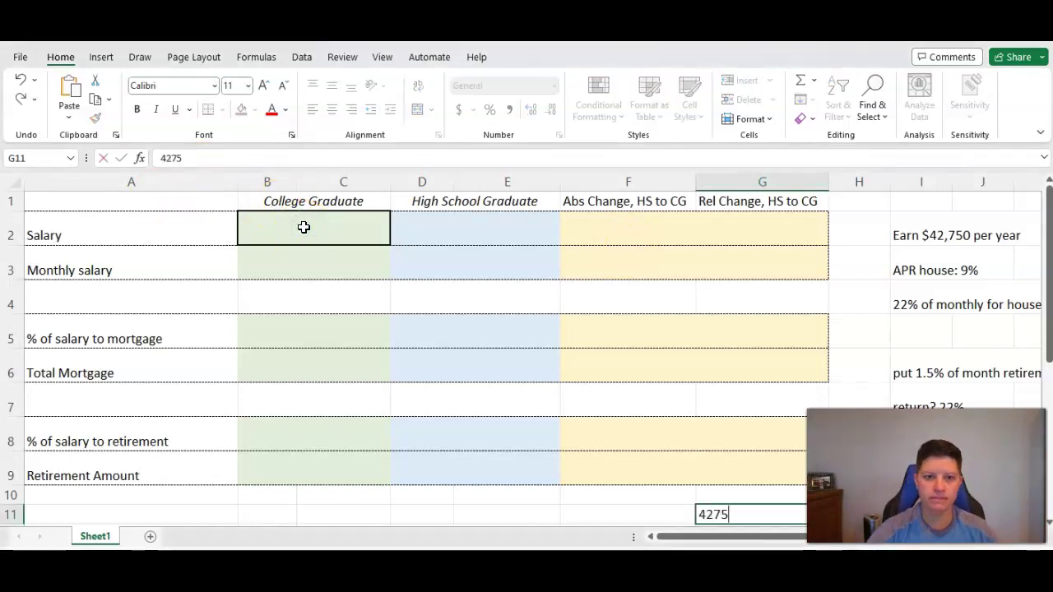
pyautogui.click(303, 227)
pyautogui.write('42')
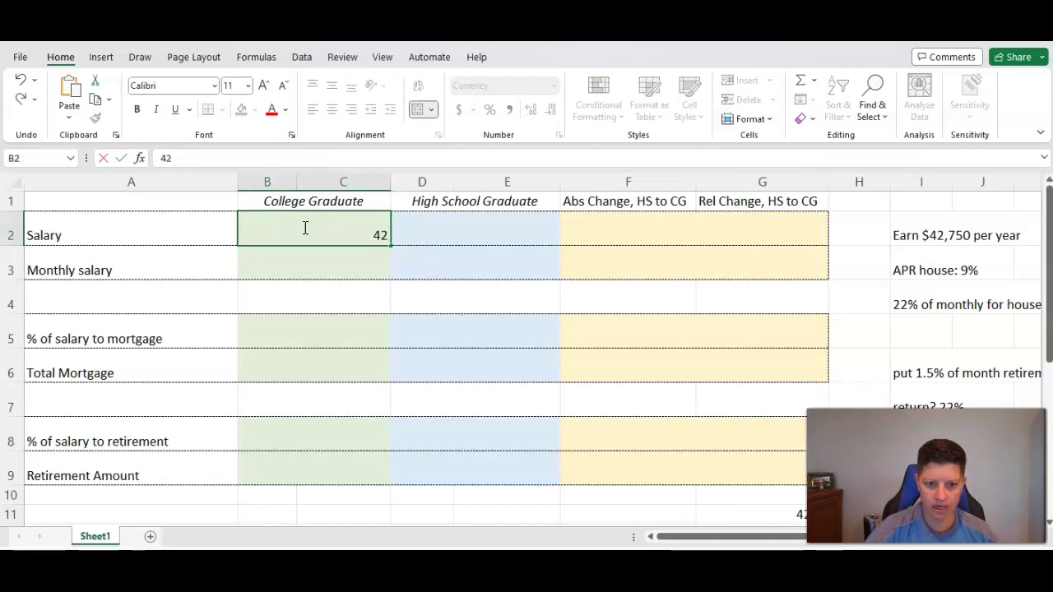
pyautogui.write(',750')
pyautogui.press('Return')
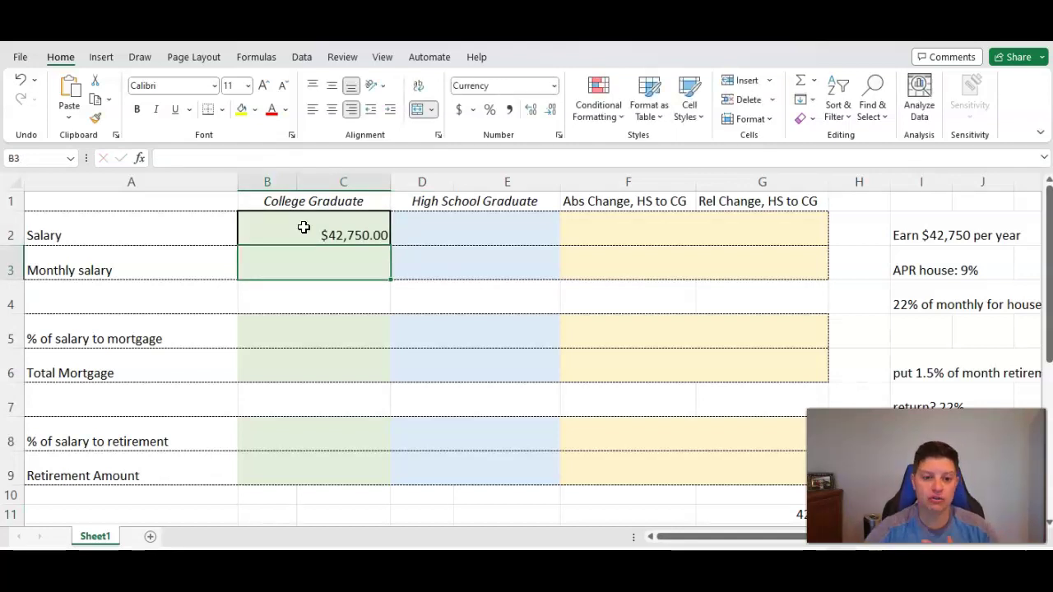
pyautogui.click(471, 226)
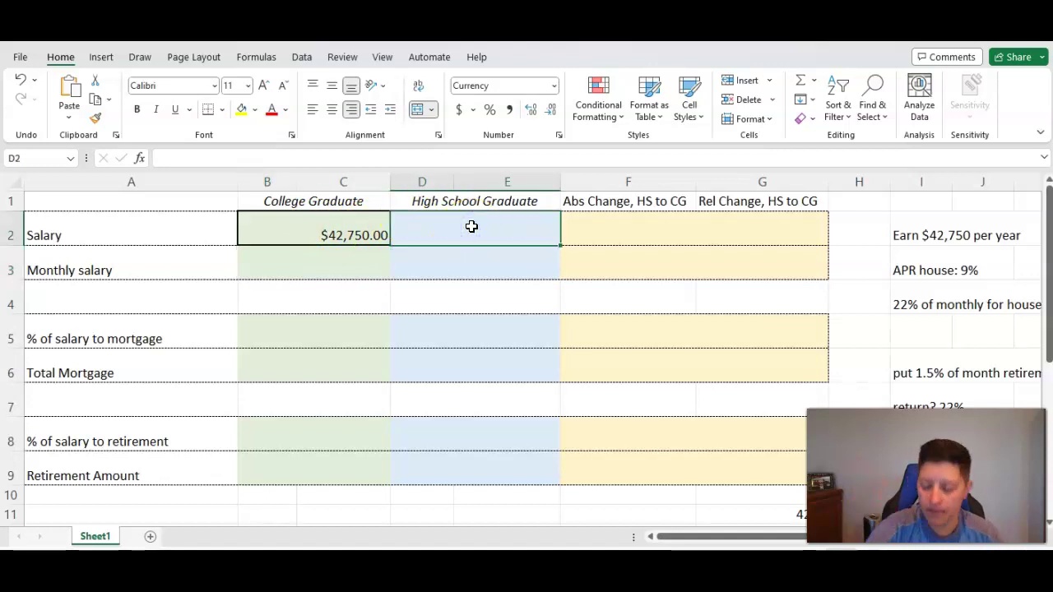
pyautogui.write('15000')
pyautogui.press('Return')
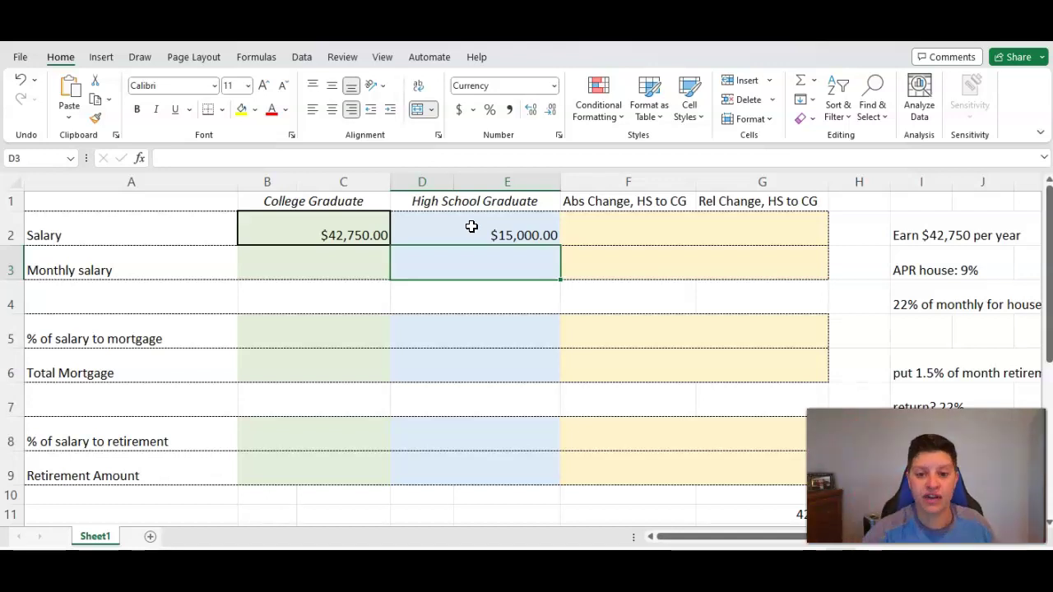
# Step: Enter the formula =B2-D2 in F2 to get the $27,750.00 salary gap
pyautogui.click(595, 224)
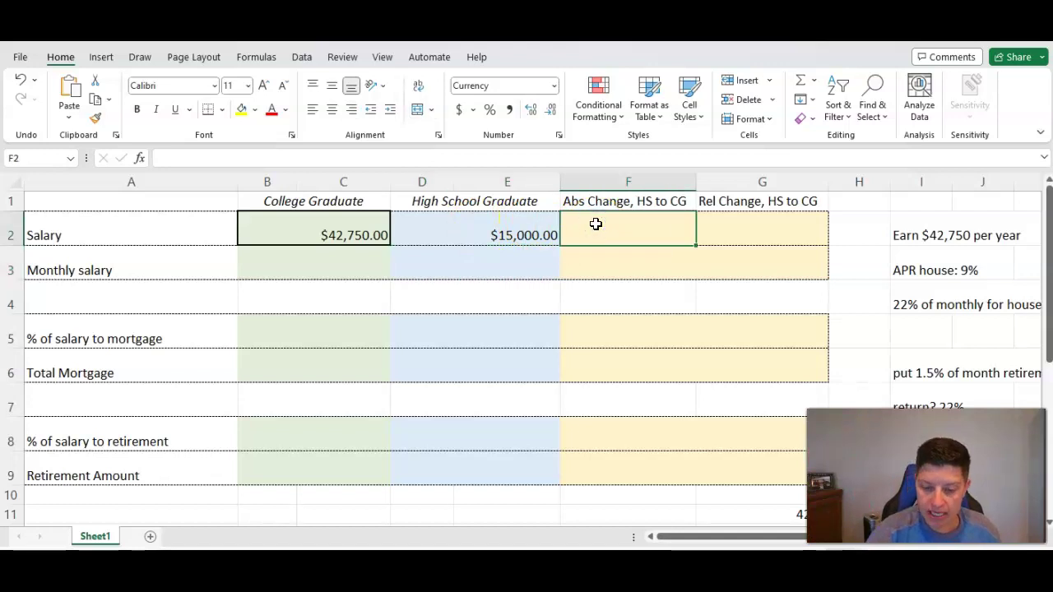
pyautogui.write('=')
pyautogui.click(343, 236)
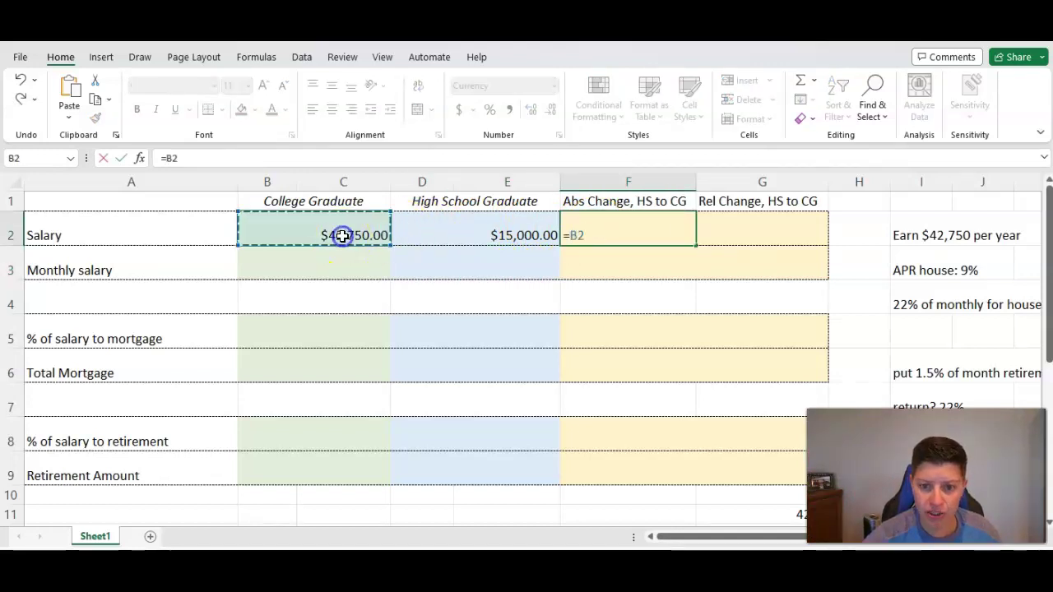
pyautogui.write('-')
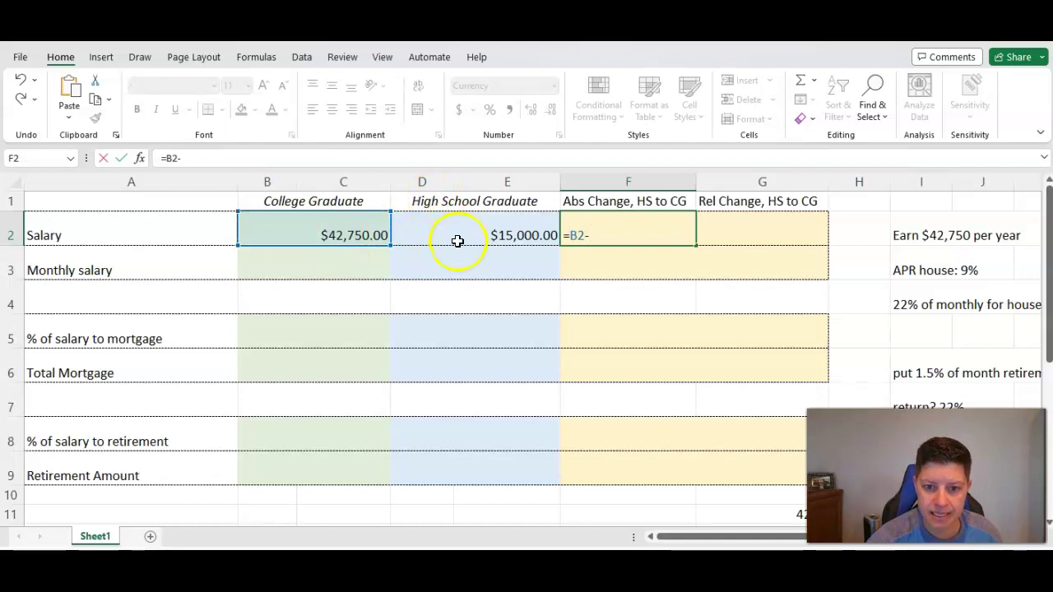
pyautogui.click(458, 240)
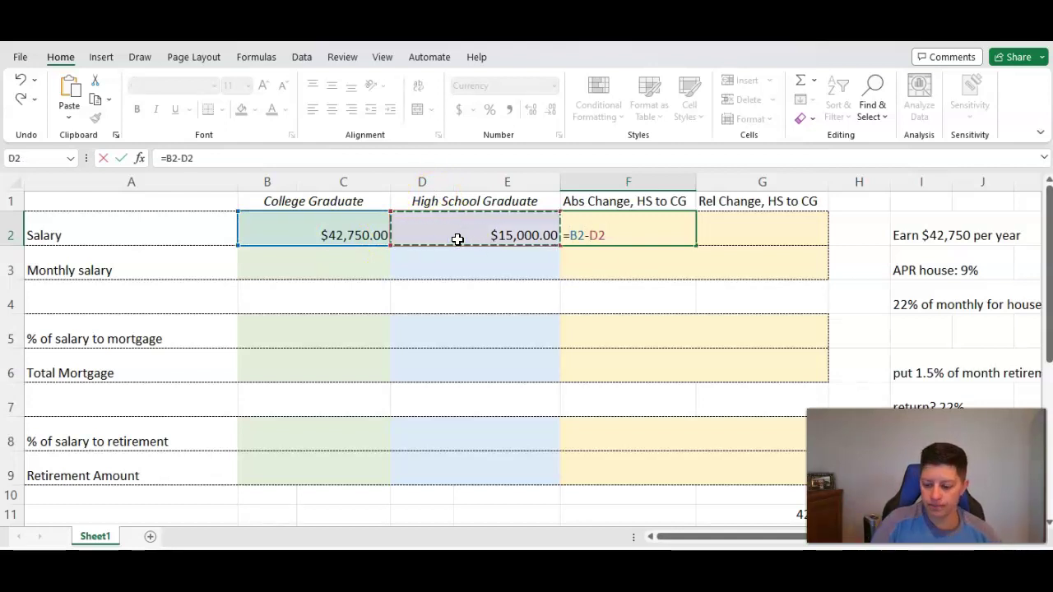
pyautogui.press('Return')
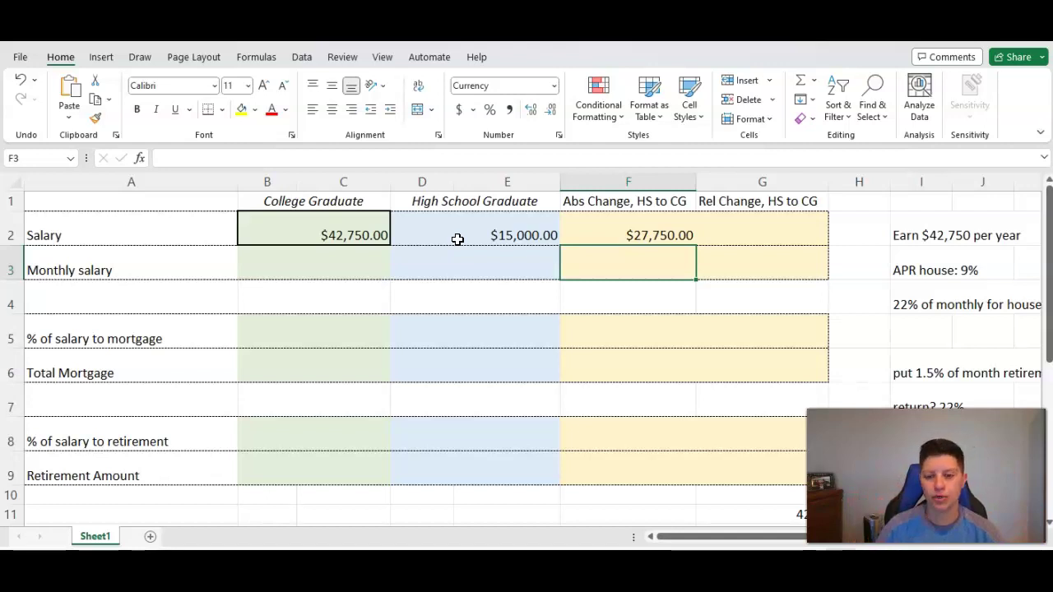
# Step: Enter =F2/D2 in G2, giving a 185.00% relative salary change
pyautogui.click(758, 239)
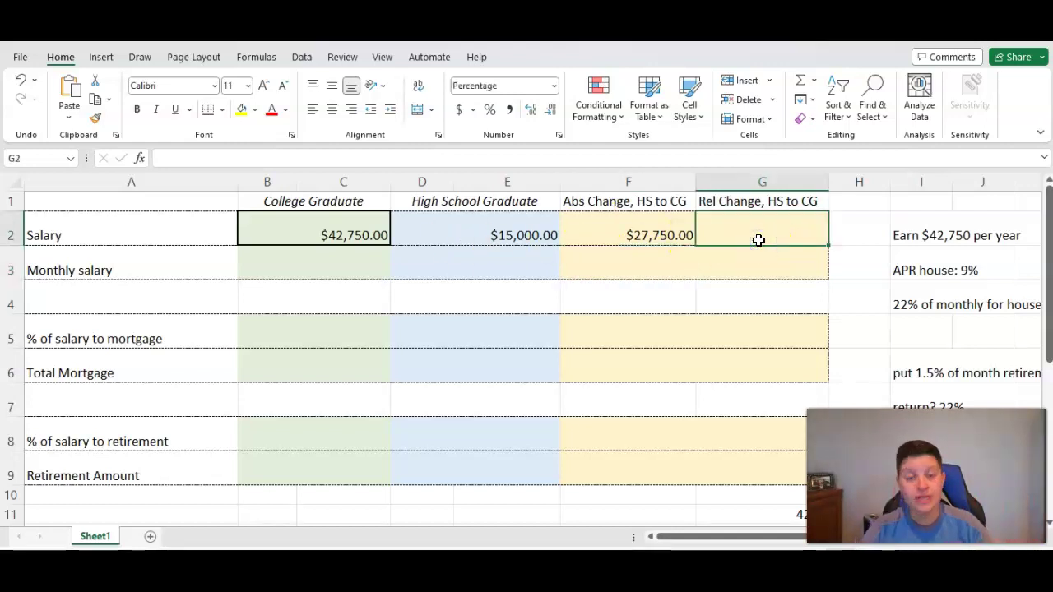
pyautogui.write('=')
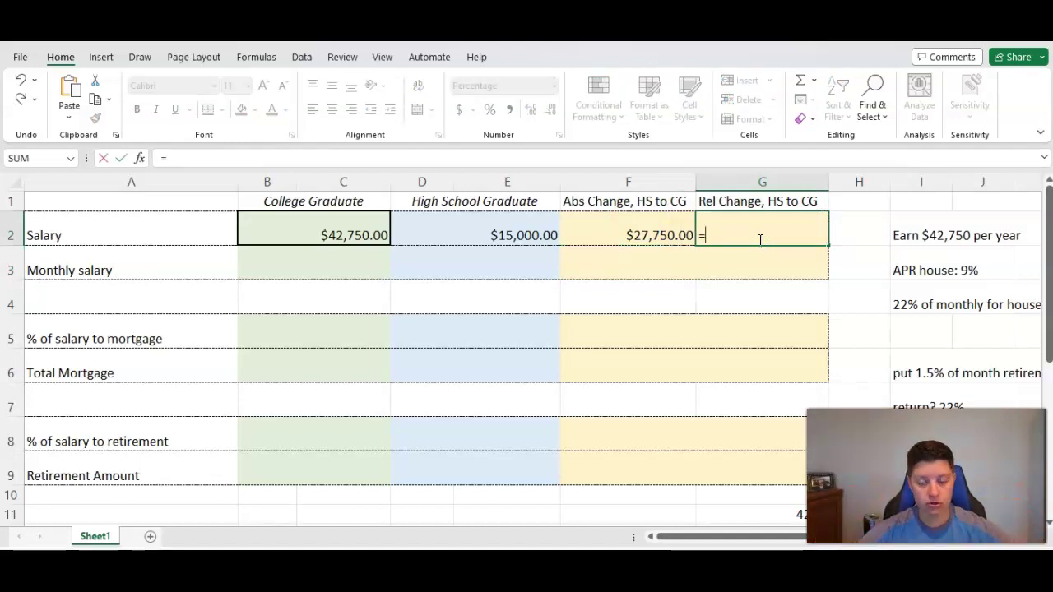
pyautogui.click(666, 225)
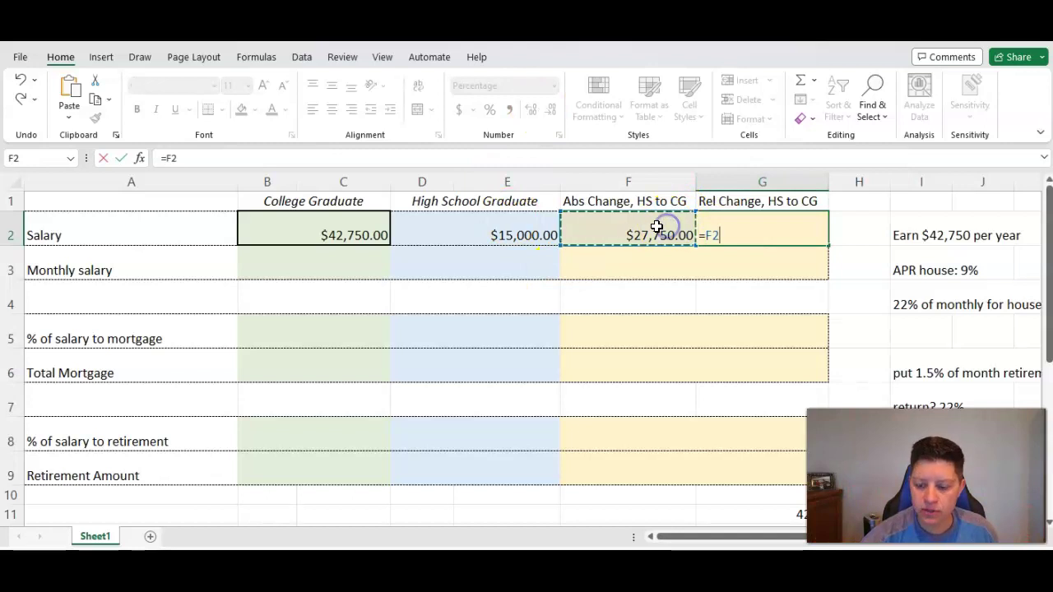
pyautogui.write('/')
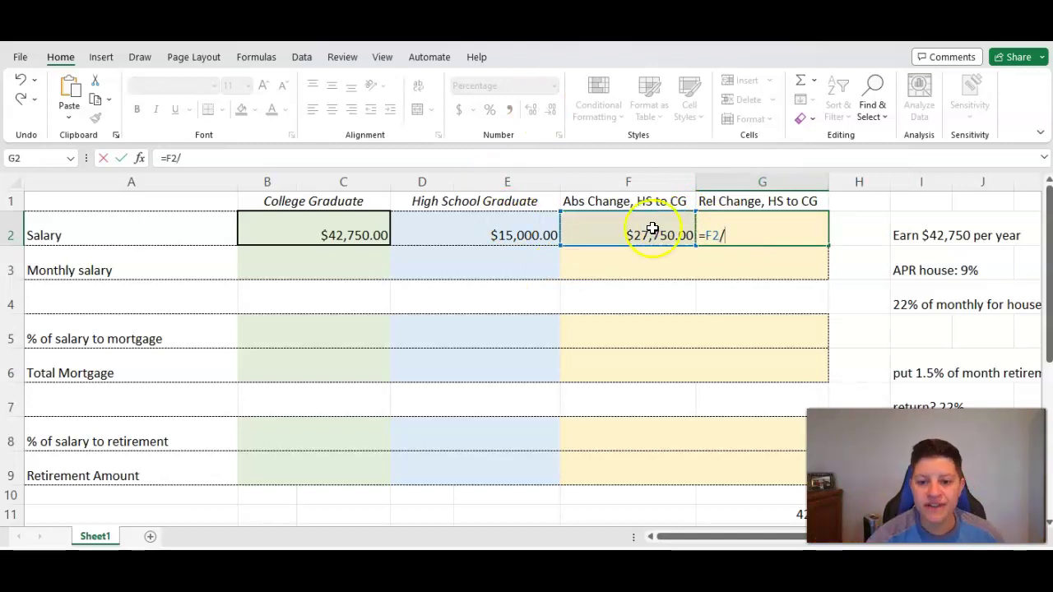
pyautogui.click(506, 234)
pyautogui.press('Return')
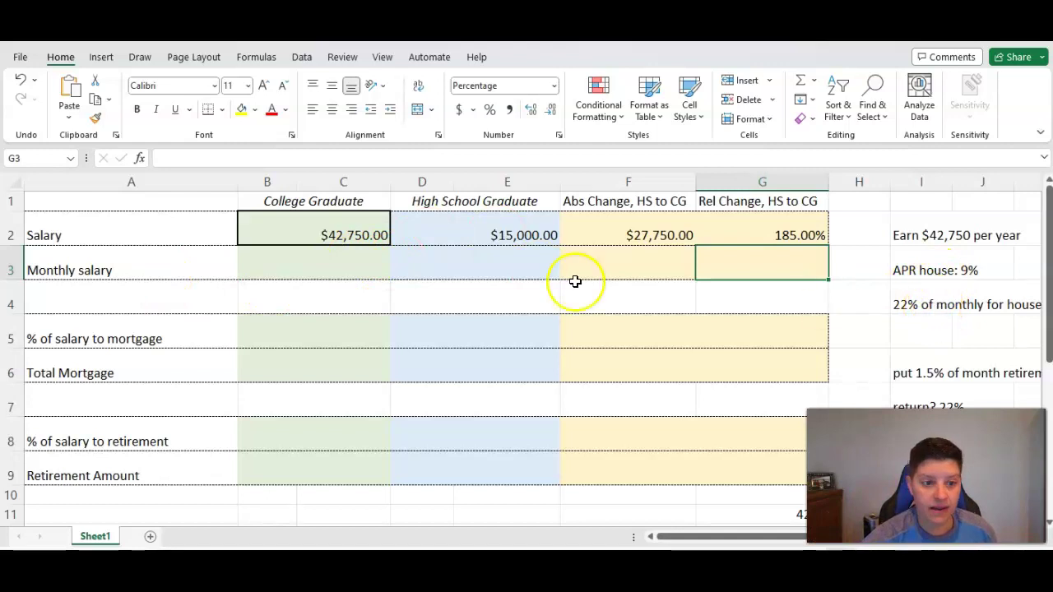
# Step: Enter =B2/12 in B3 for the college graduate's $3,562.50 monthly salary
pyautogui.click(323, 267)
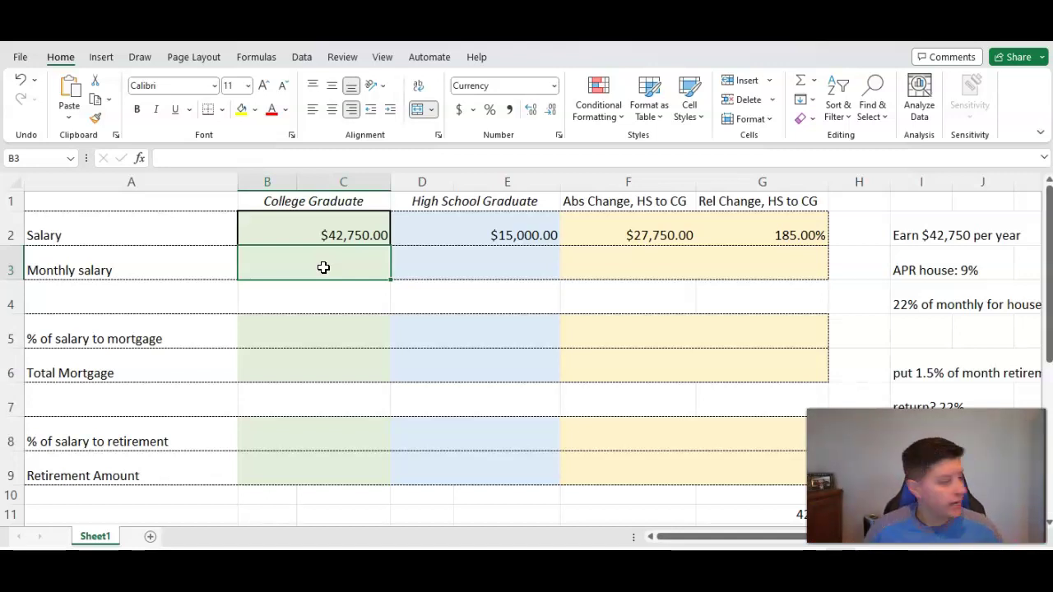
pyautogui.doubleClick(323, 268)
pyautogui.write('=')
pyautogui.click(342, 228)
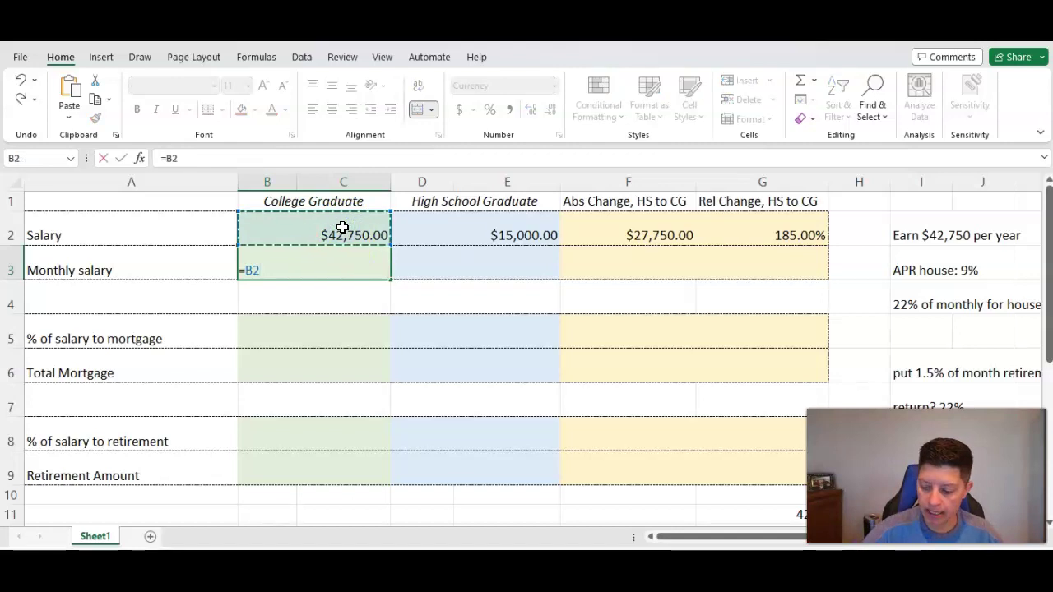
pyautogui.write('/12')
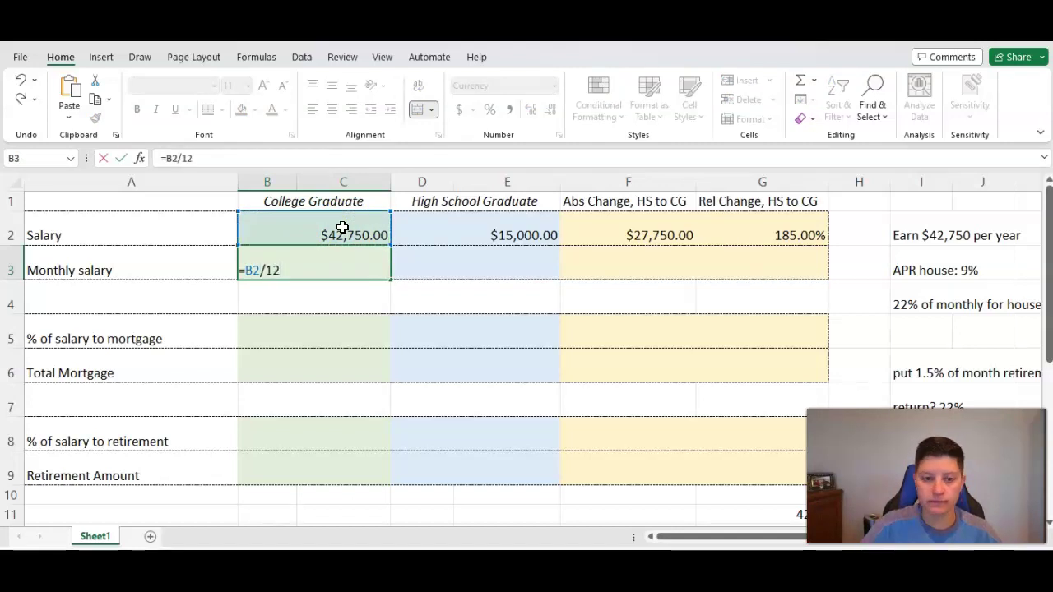
pyautogui.press('Return')
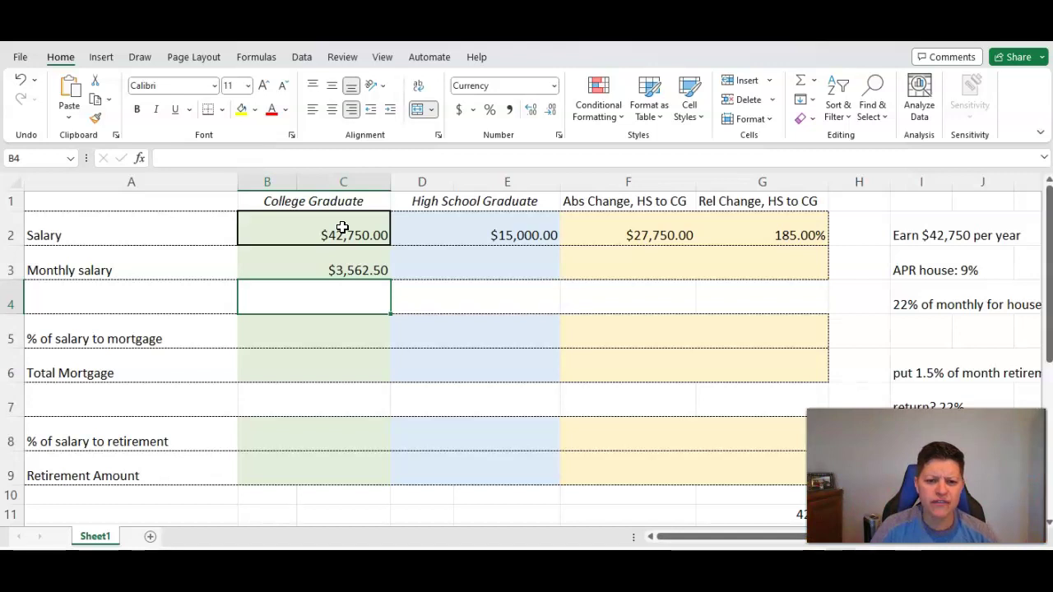
# Step: Test the monthly formula by changing B2 to 43000, then restore it to 42,750
pyautogui.click(343, 227)
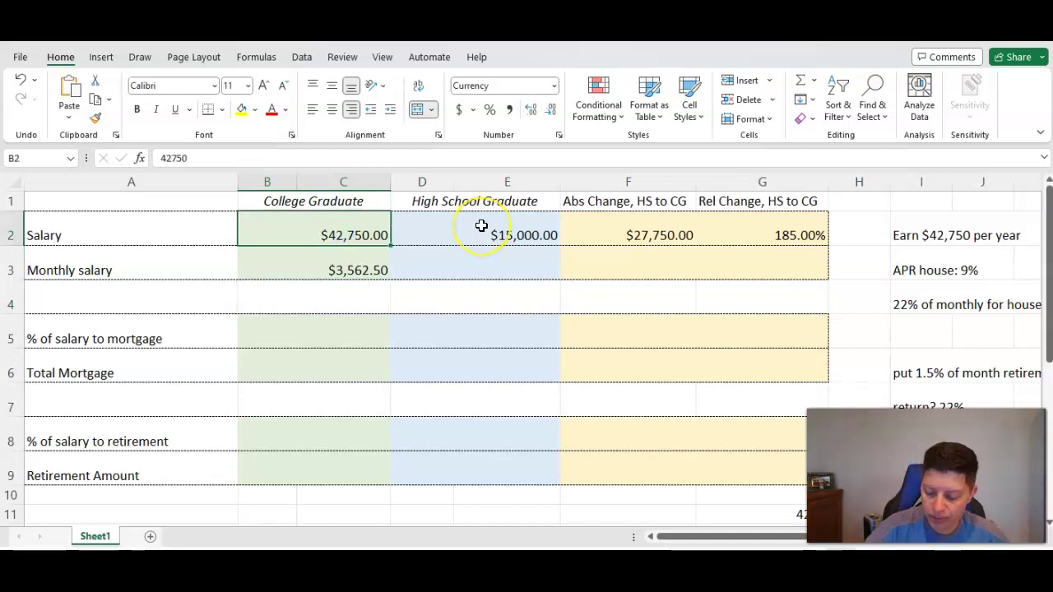
pyautogui.write('43000')
pyautogui.press('Return')
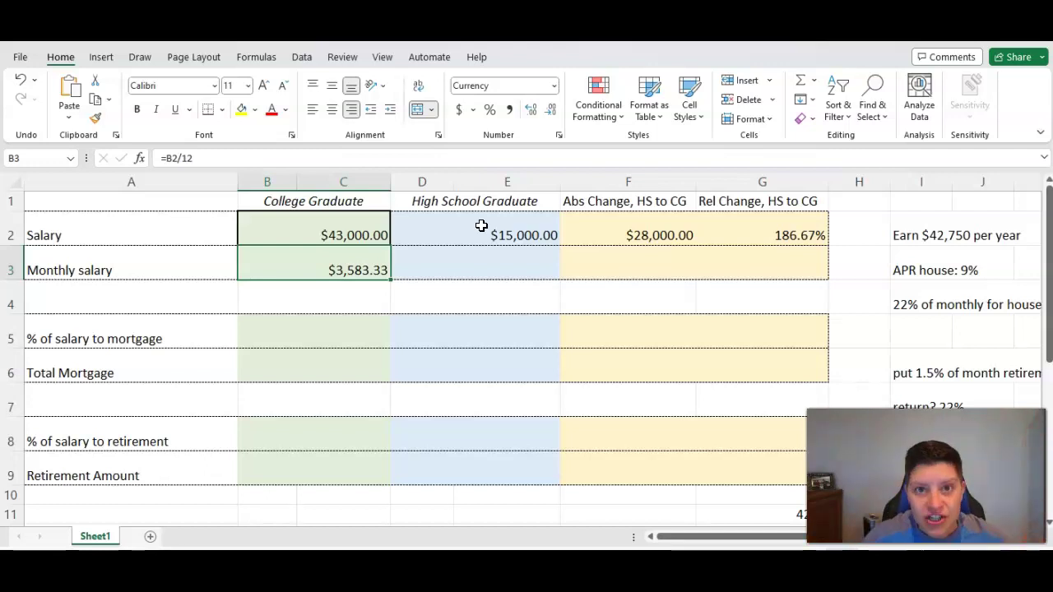
pyautogui.click(360, 234)
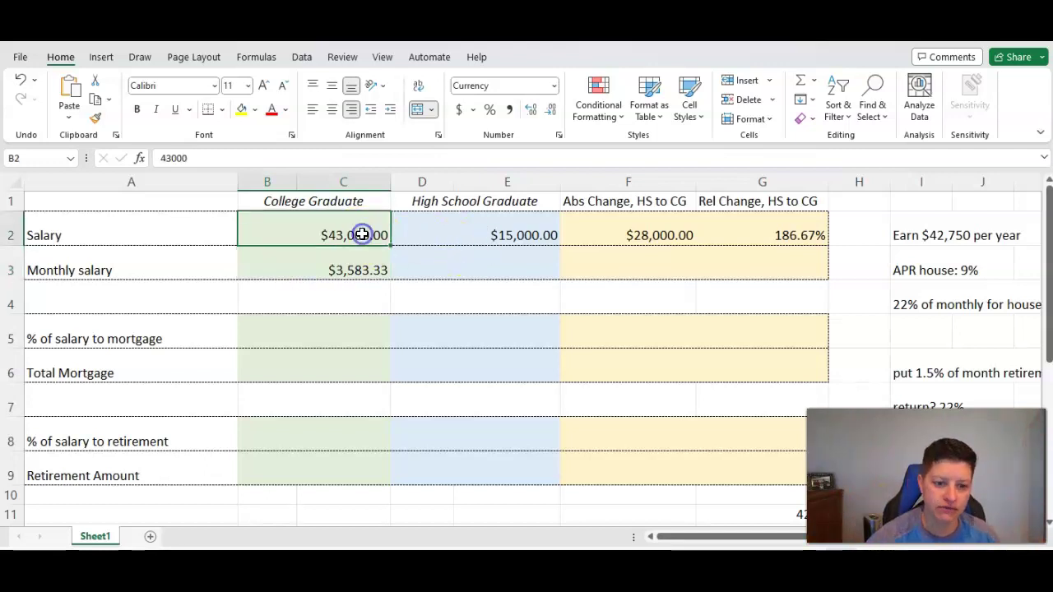
pyautogui.write('42,750')
pyautogui.press('Return')
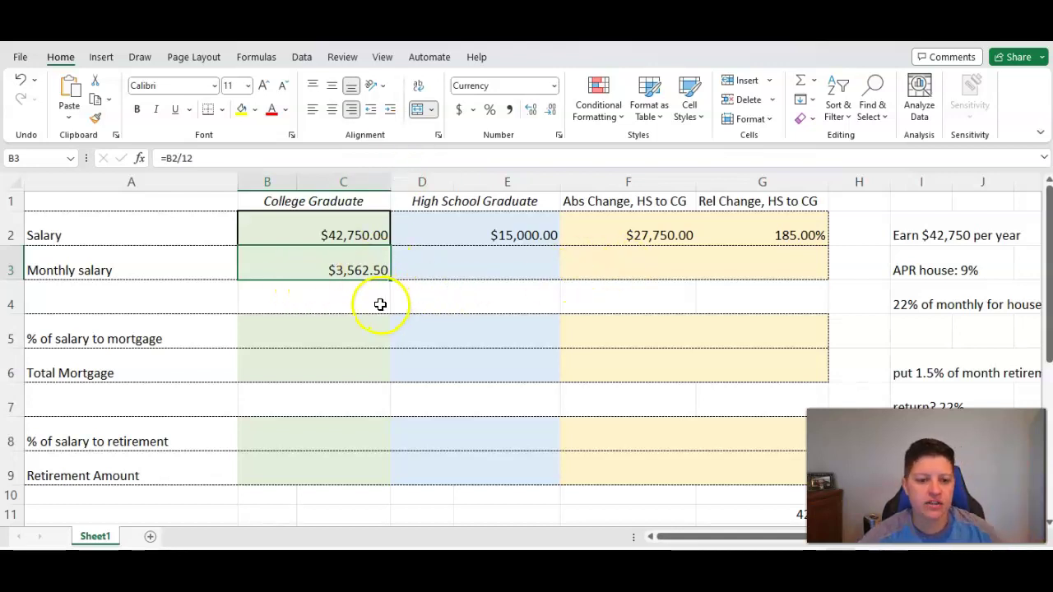
pyautogui.scroll(-1, 379, 303)
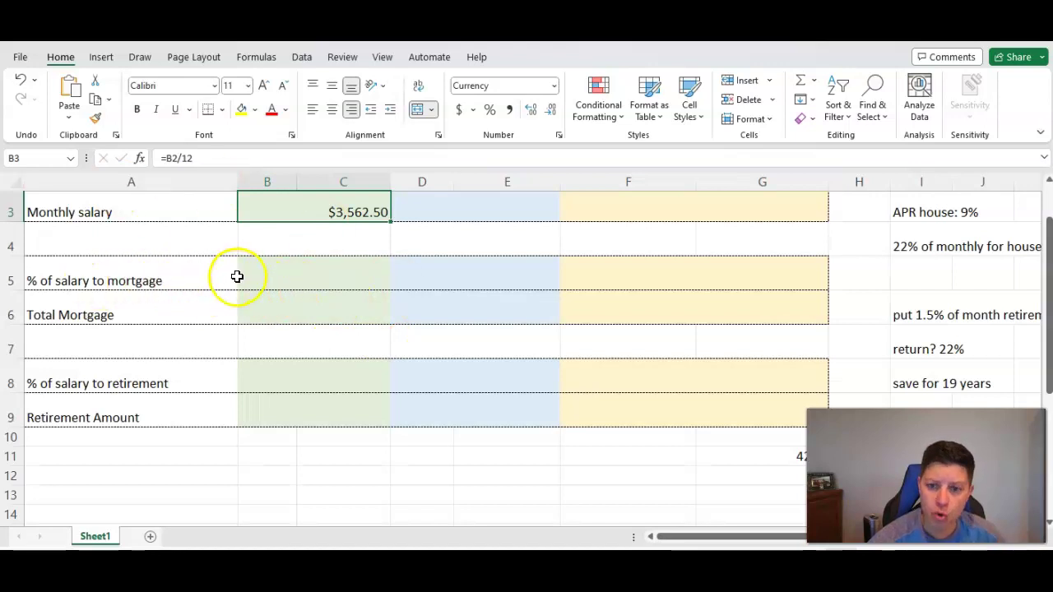
pyautogui.scroll(1, 236, 277)
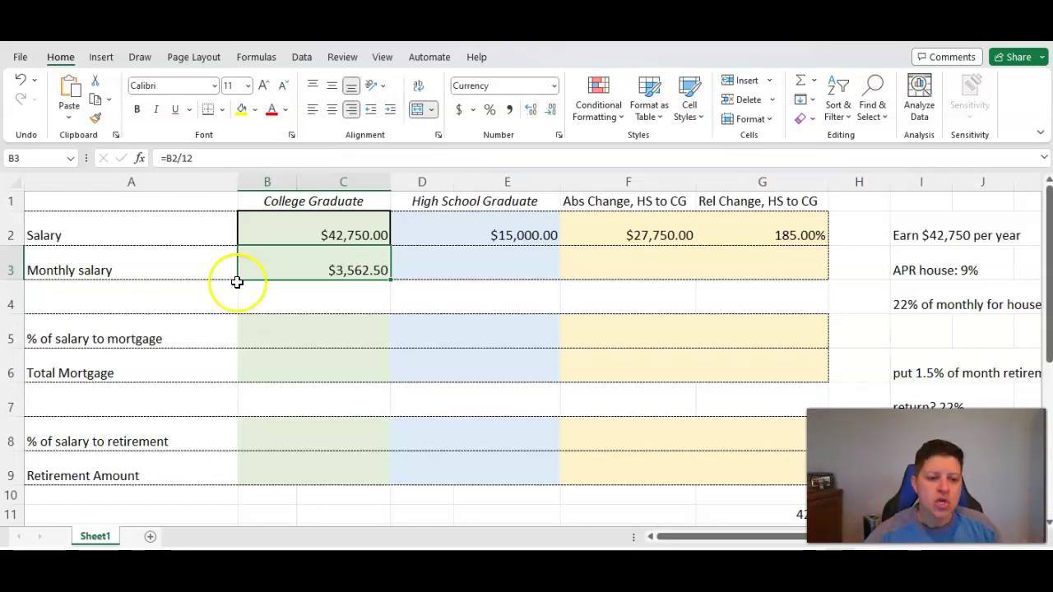
# Step: Build the formula =0.22*B3 in B5 for 22% of the monthly salary, discarding mistyped entries
pyautogui.click(919, 295)
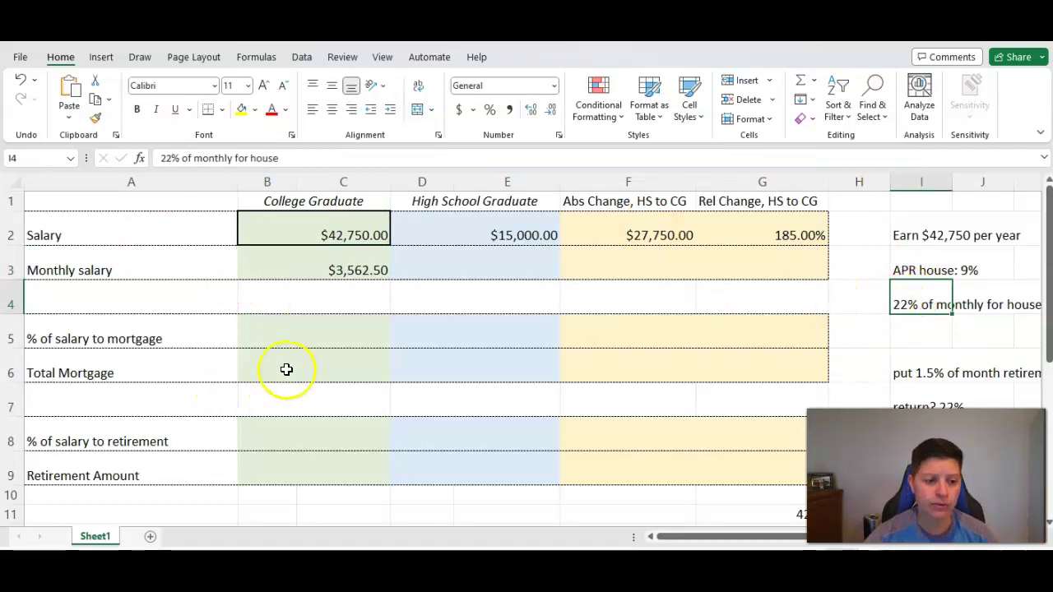
pyautogui.click(294, 337)
pyautogui.press('Left')
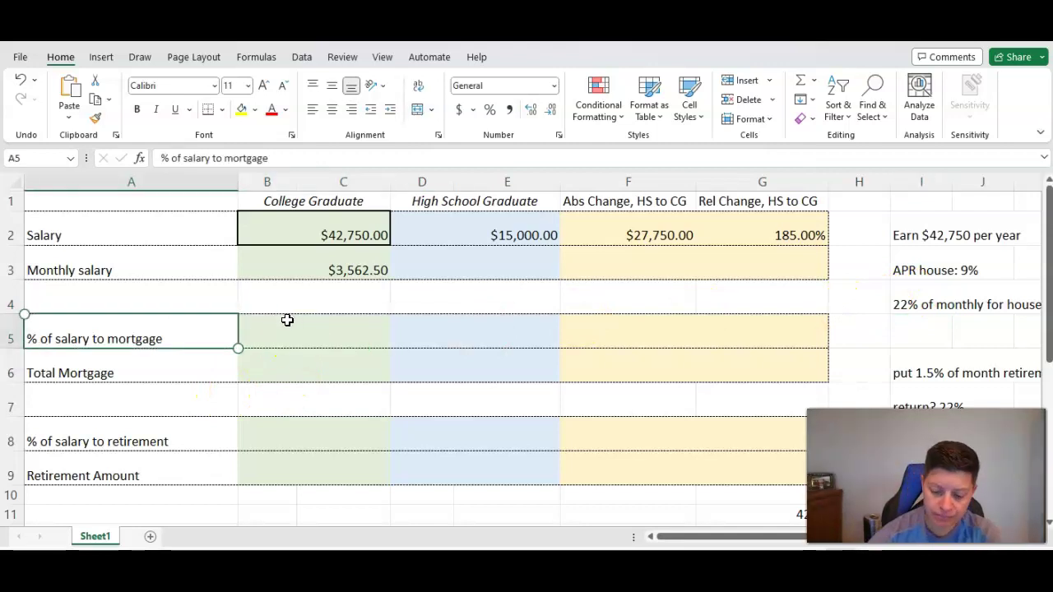
pyautogui.write('=.22')
pyautogui.press('BackSpace')
pyautogui.press('BackSpace')
pyautogui.press('Escape')
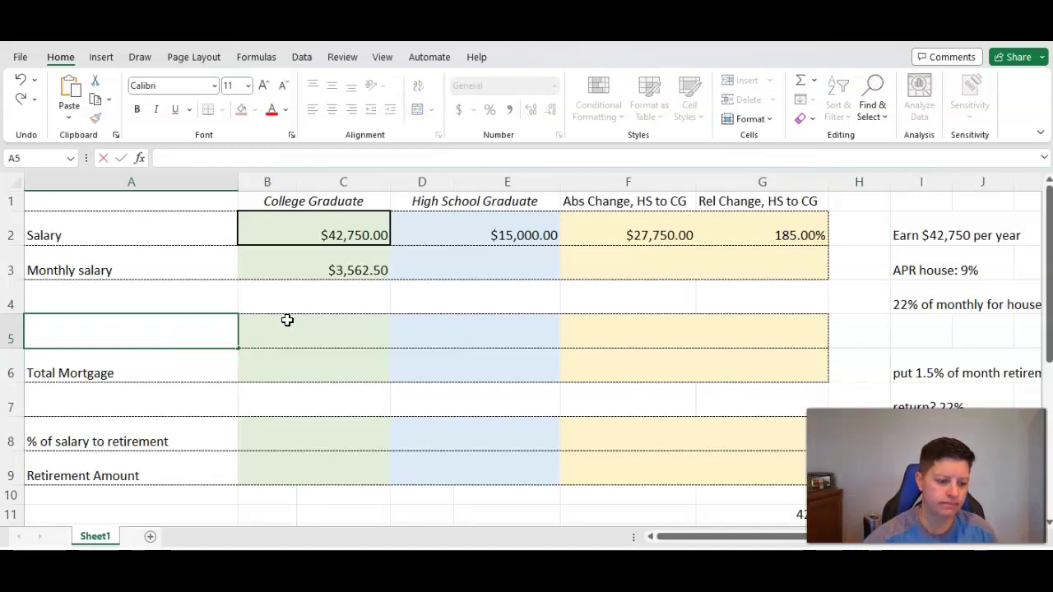
pyautogui.click(287, 320)
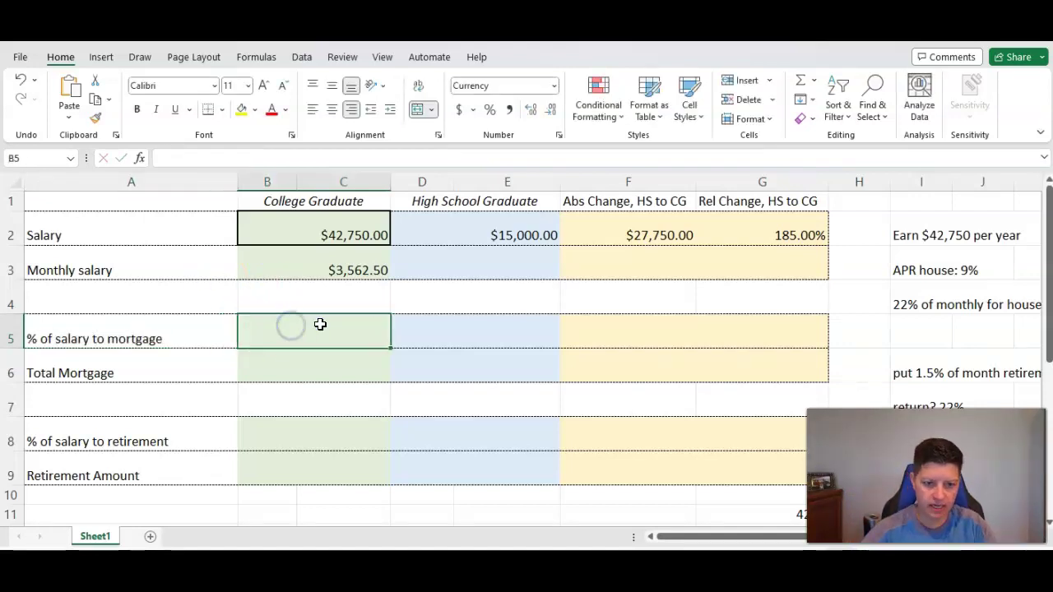
pyautogui.write('0.')
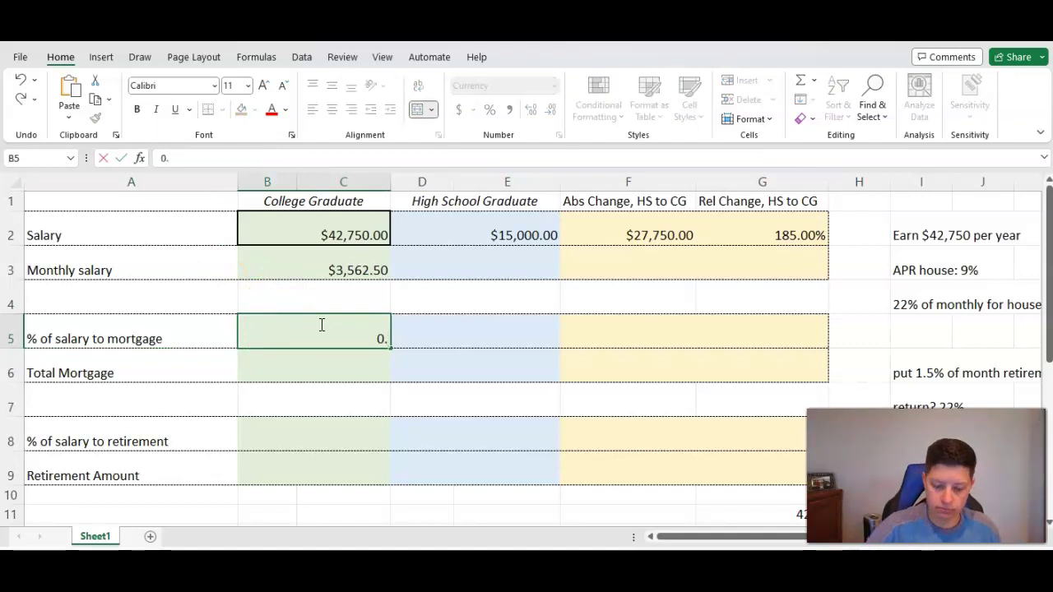
pyautogui.press('BackSpace')
pyautogui.press('BackSpace')
pyautogui.write('=')
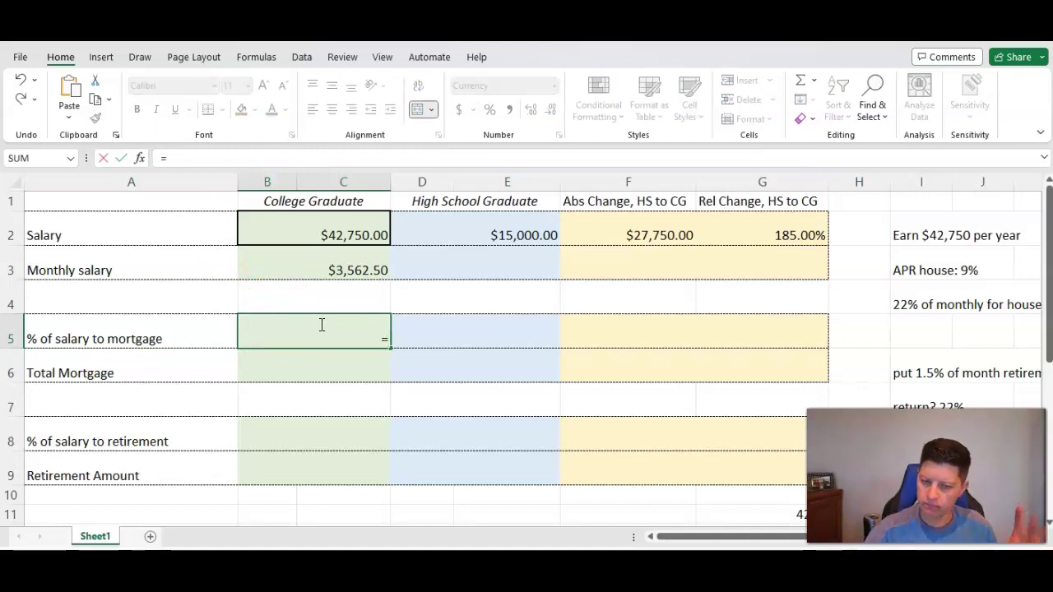
pyautogui.write('0.22')
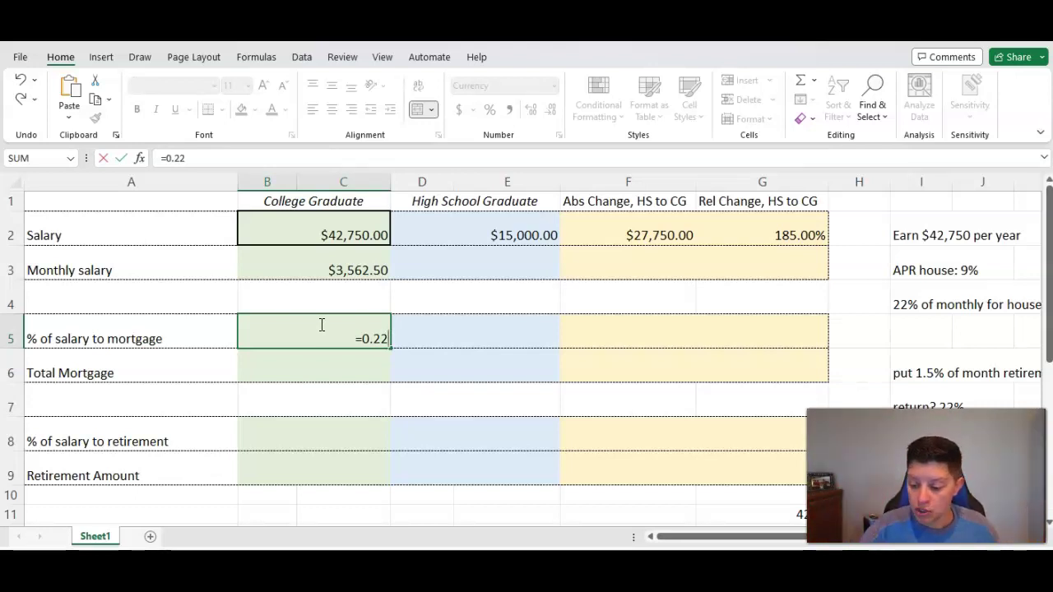
pyautogui.write('*')
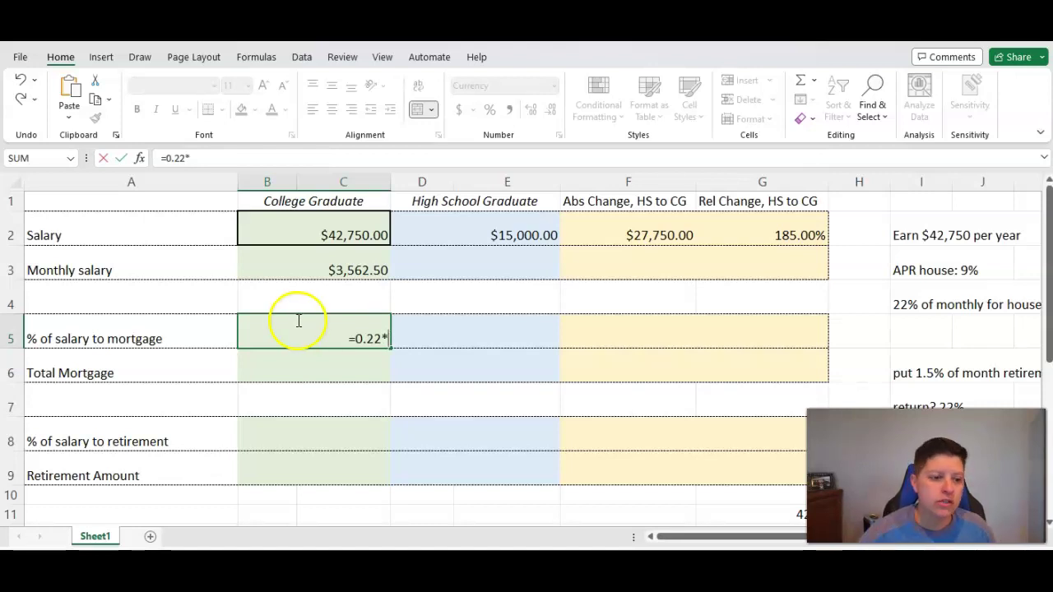
pyautogui.click(298, 264)
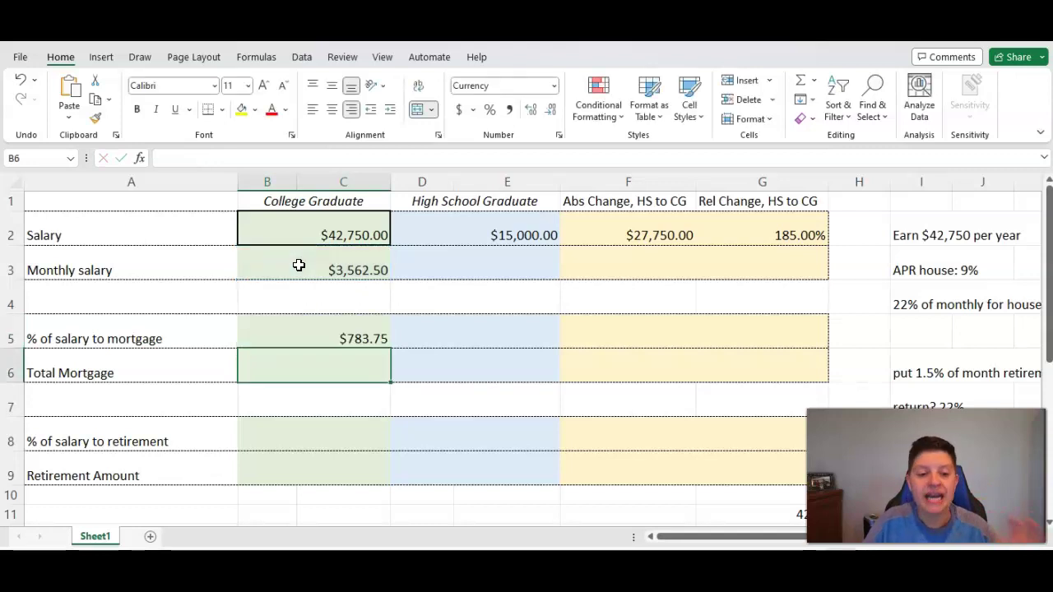
pyautogui.press('Return')
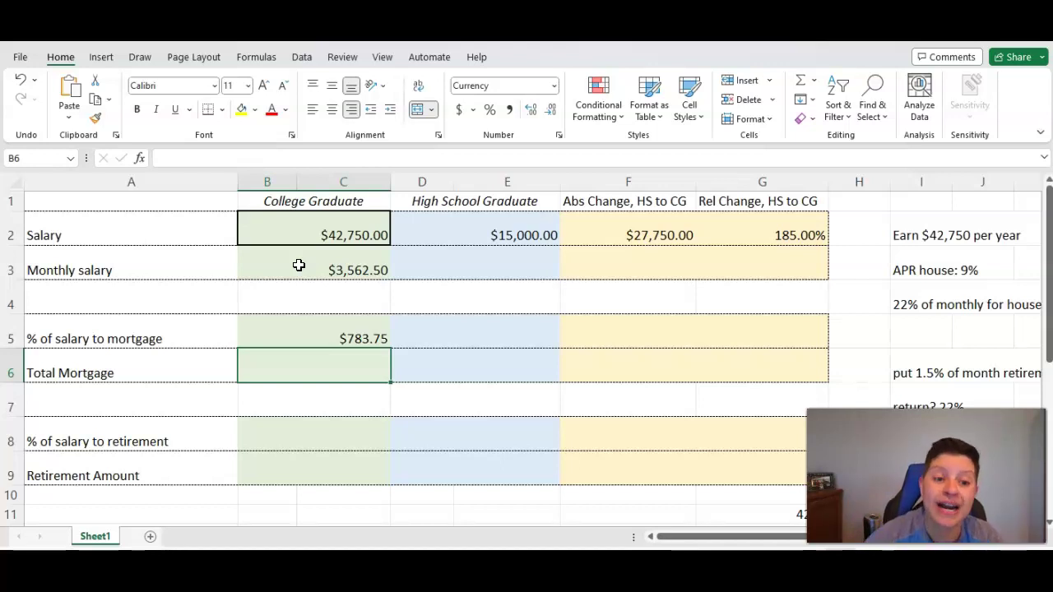
# Step: Check the B5 mortgage formula, then label D5 as PAYMENT
pyautogui.click(310, 333)
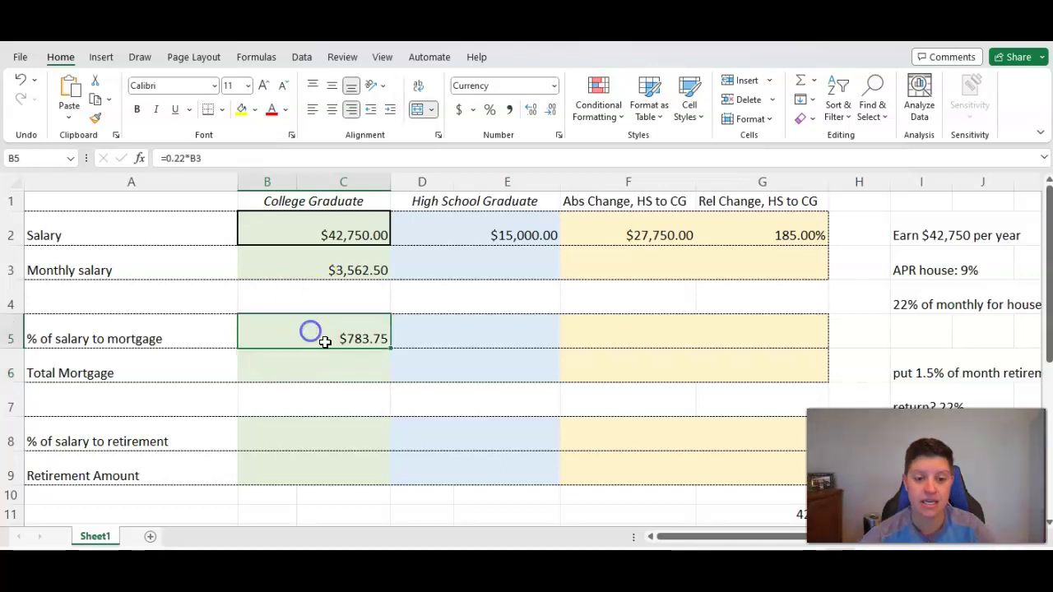
pyautogui.doubleClick(266, 342)
pyautogui.click(415, 337)
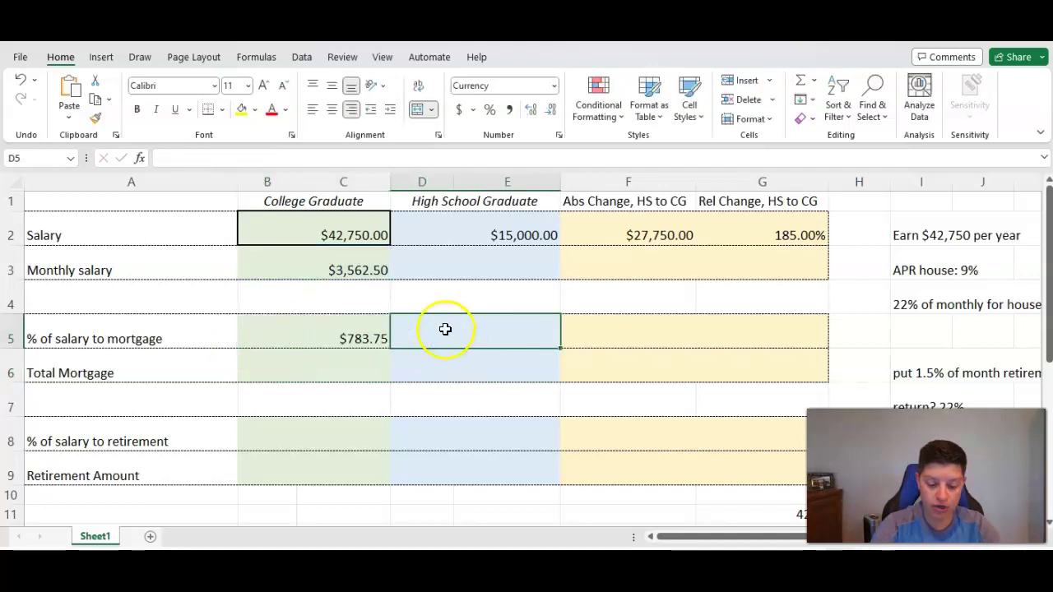
pyautogui.write('PAYMENT')
pyautogui.press('Return')
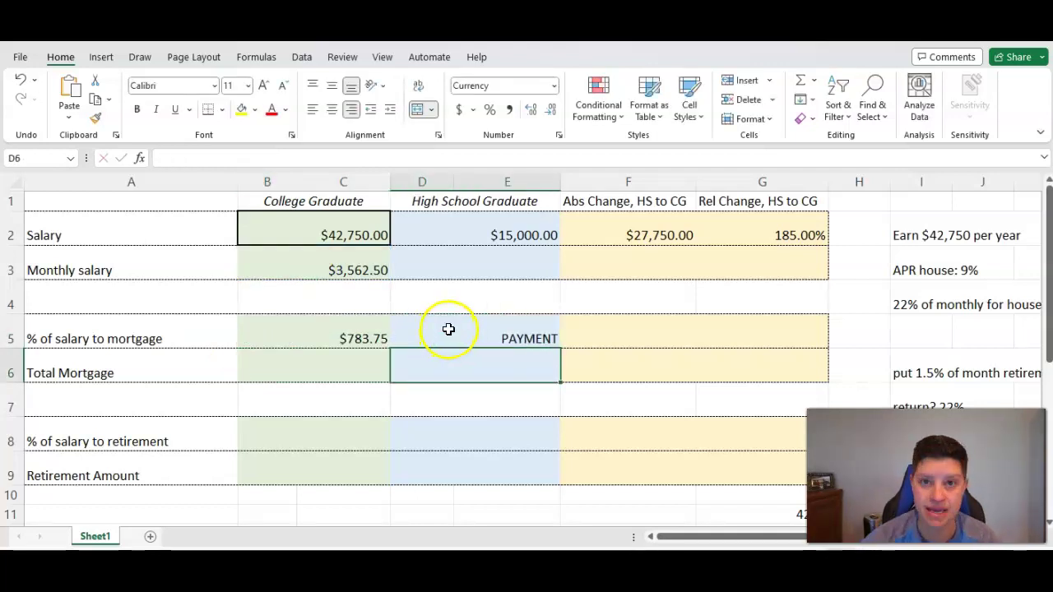
# Step: Enter =PV(0.09/12,12*30,-B5) in B6 for a $97,405.91 total mortgage
pyautogui.click(332, 379)
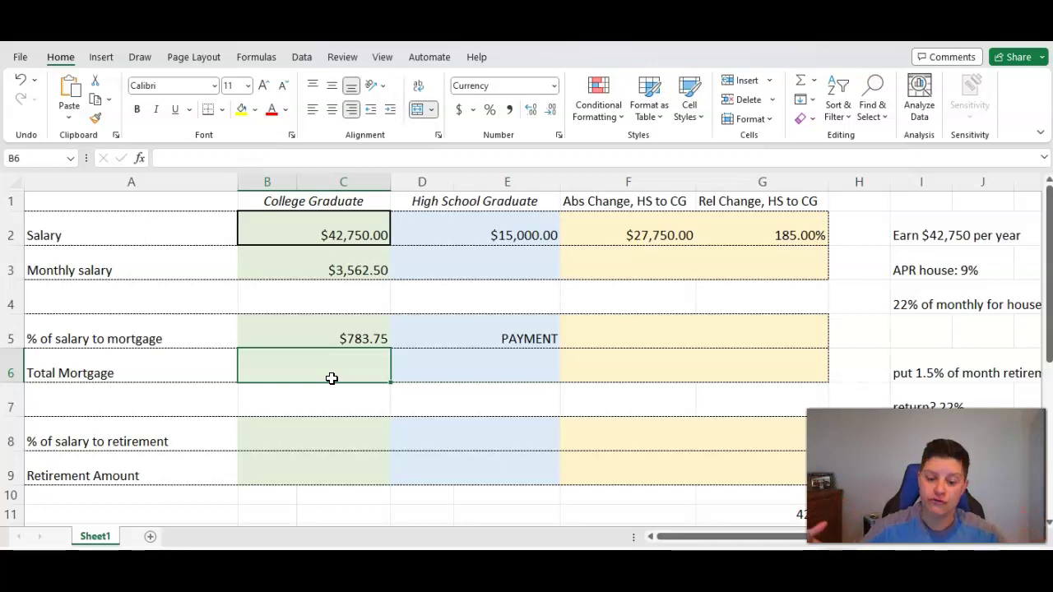
pyautogui.write('=OP')
pyautogui.press('BackSpace')
pyautogui.press('BackSpace')
pyautogui.write('PV')
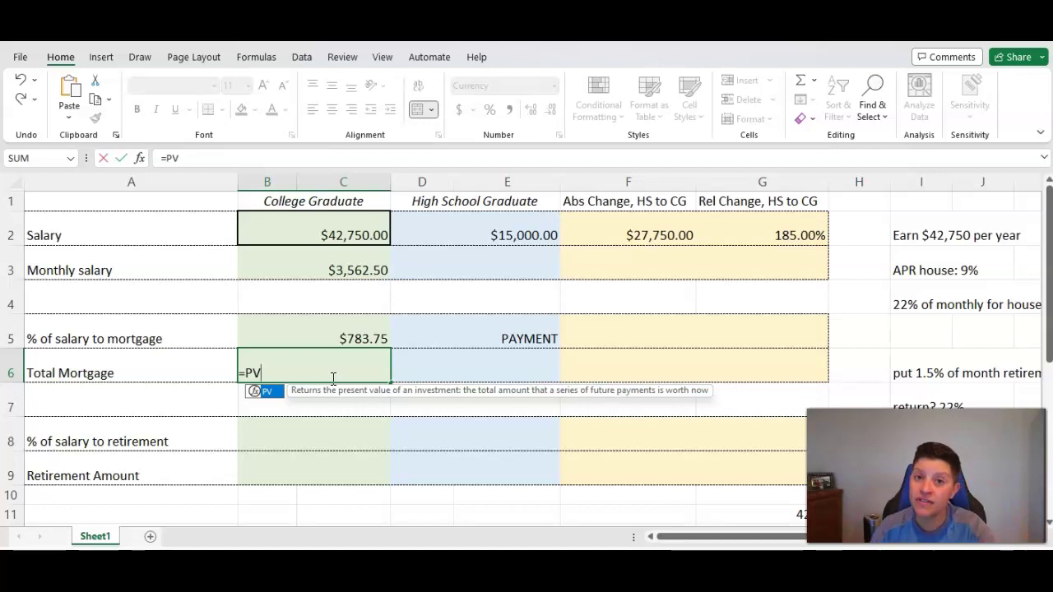
pyautogui.write('(')
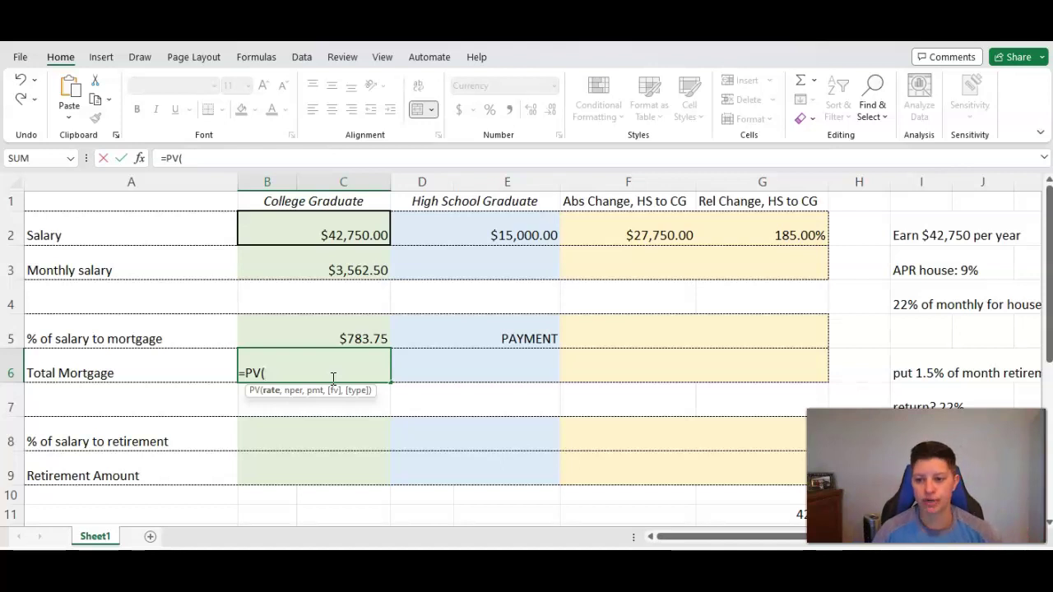
pyautogui.click(574, 373)
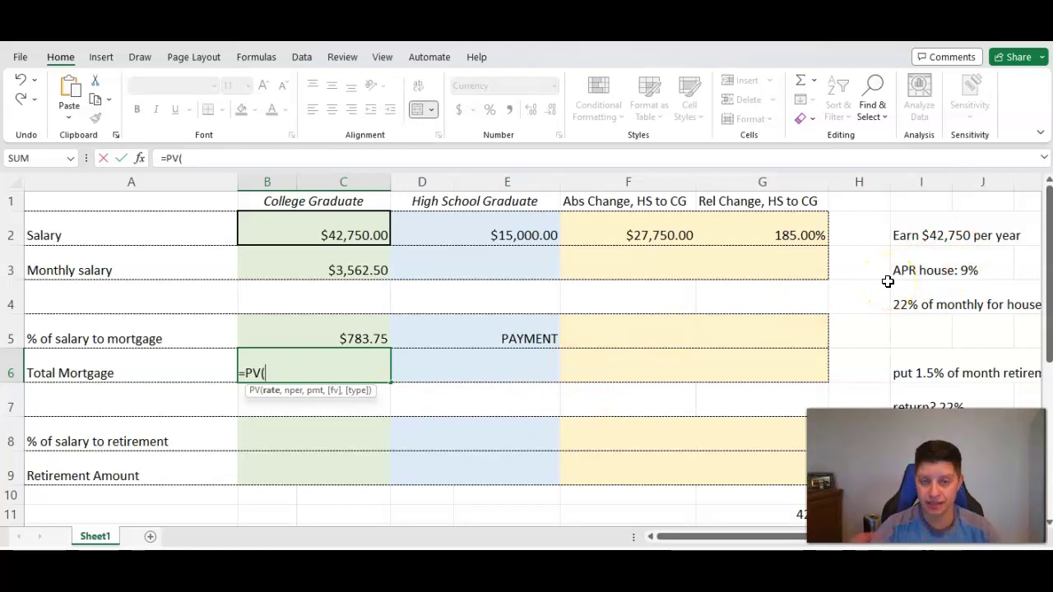
pyautogui.write('0.09/12')
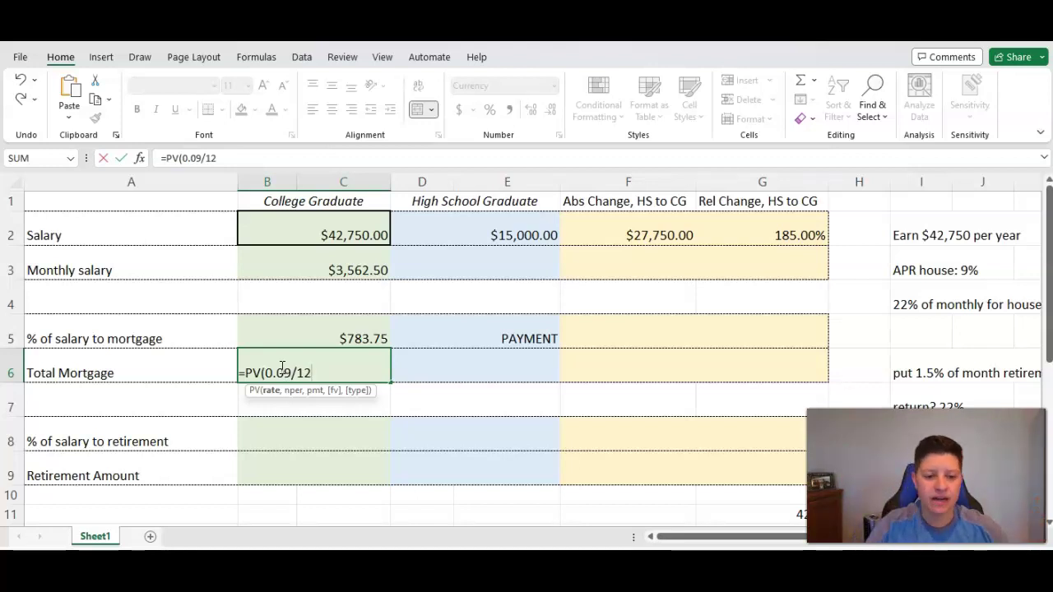
pyautogui.write(',')
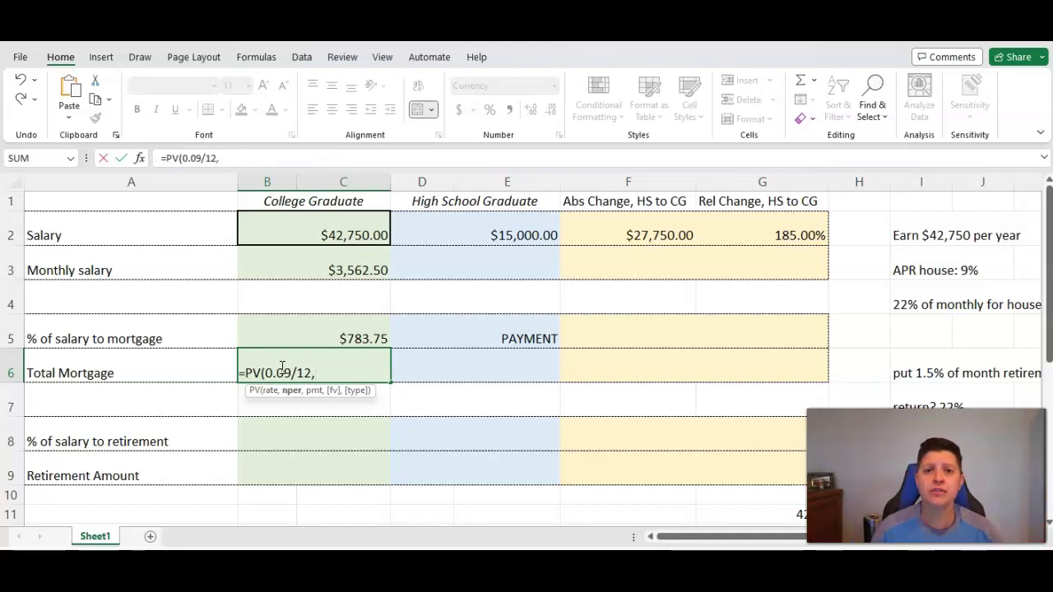
pyautogui.write('12')
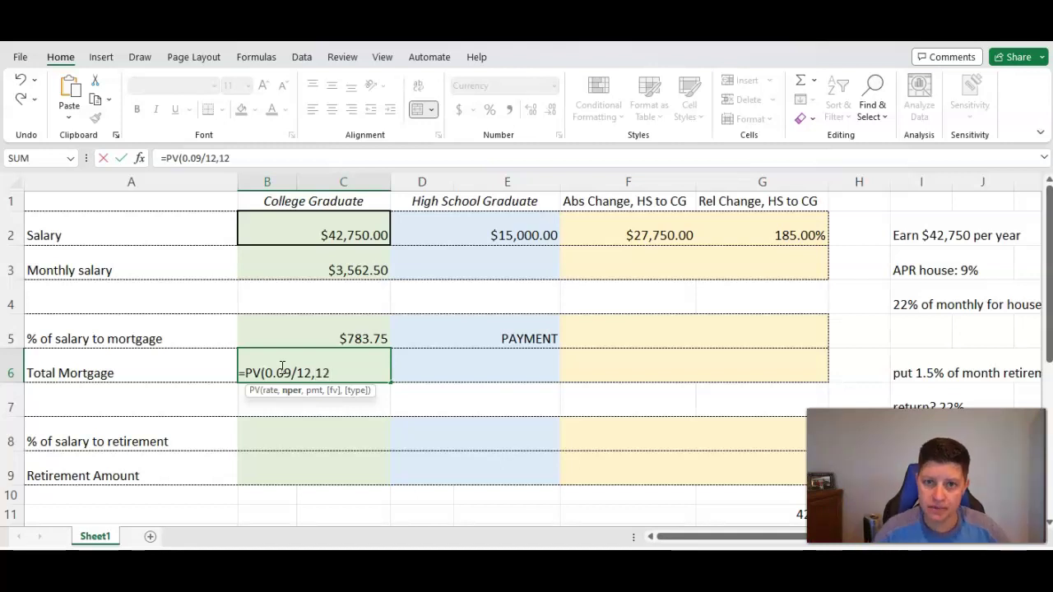
pyautogui.write('*30')
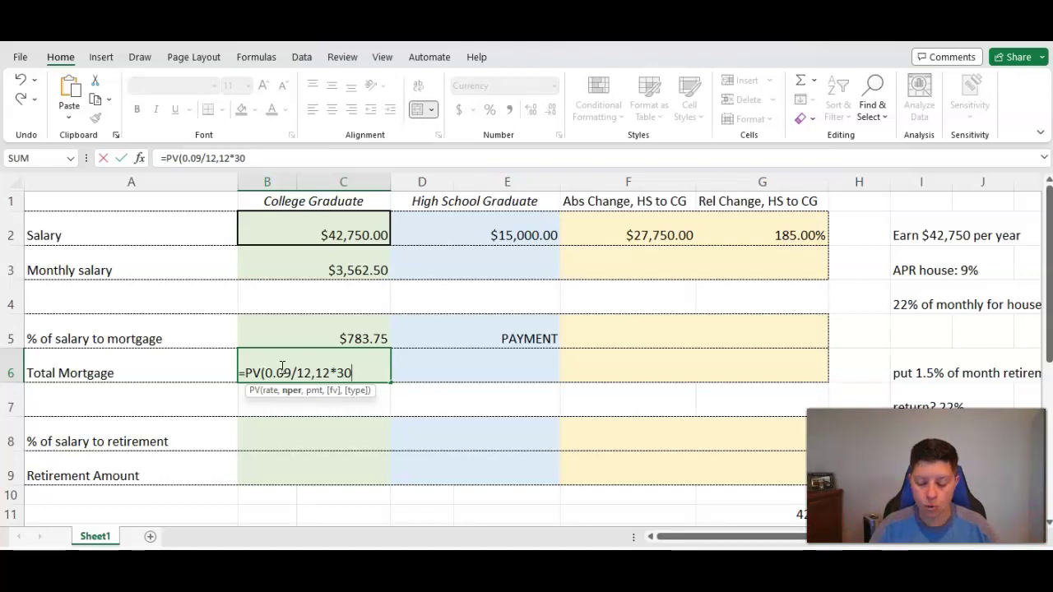
pyautogui.write(',')
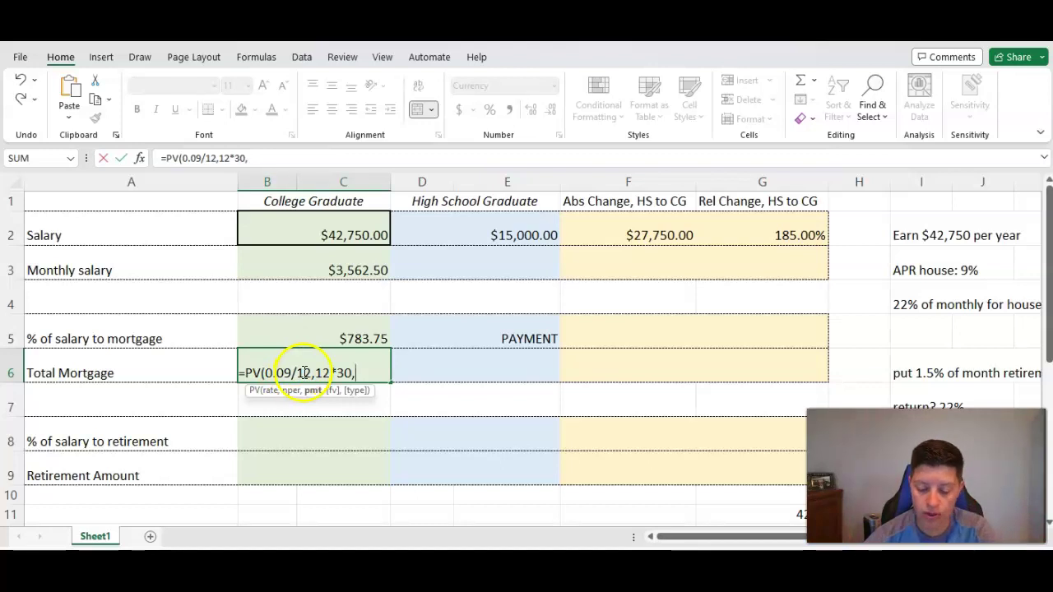
pyautogui.write('-')
pyautogui.click(333, 337)
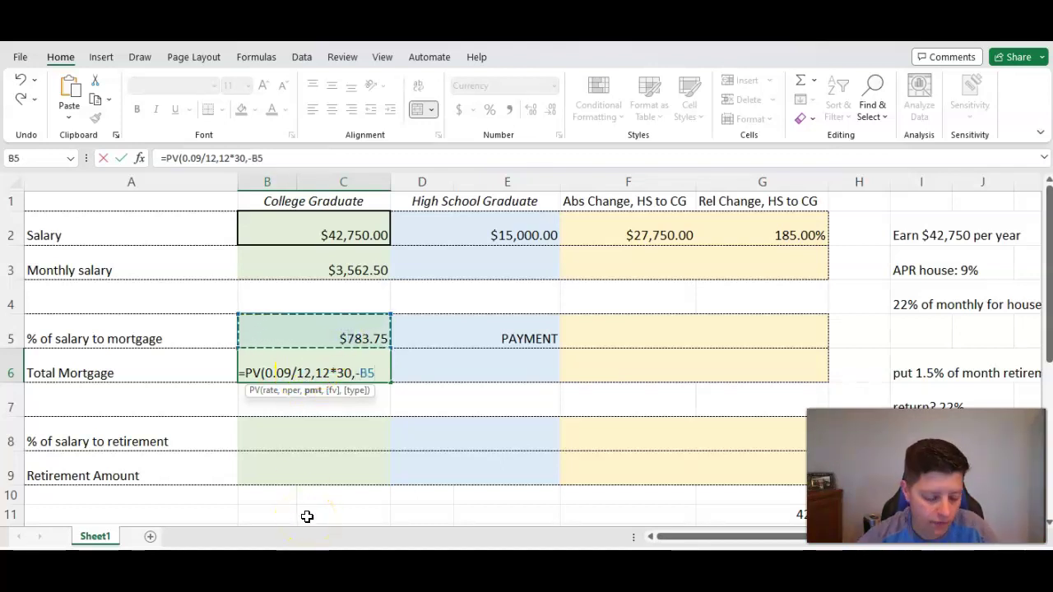
pyautogui.write(')')
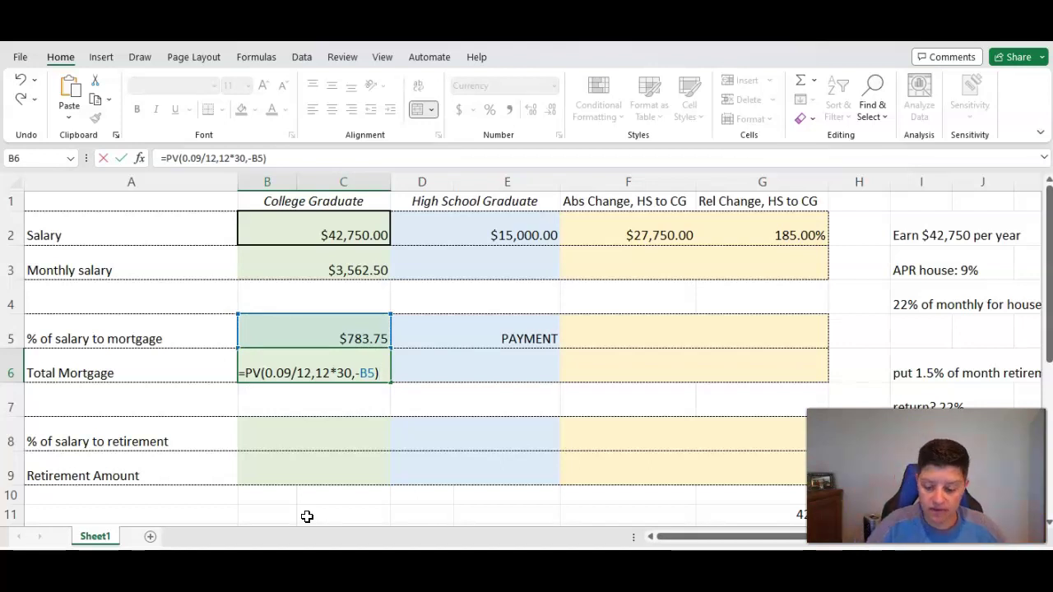
pyautogui.press('Return')
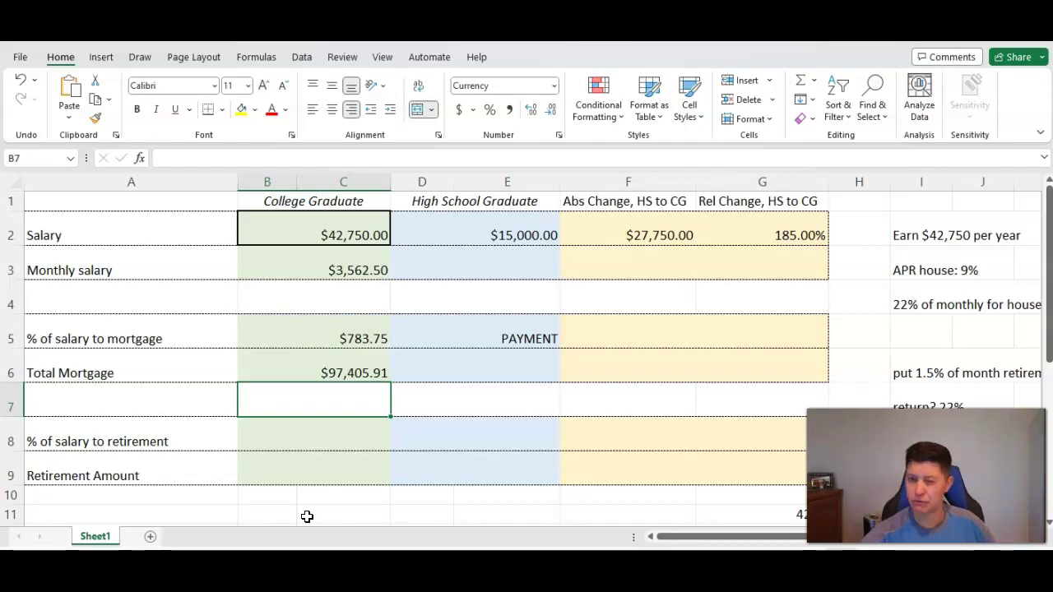
pyautogui.click(336, 372)
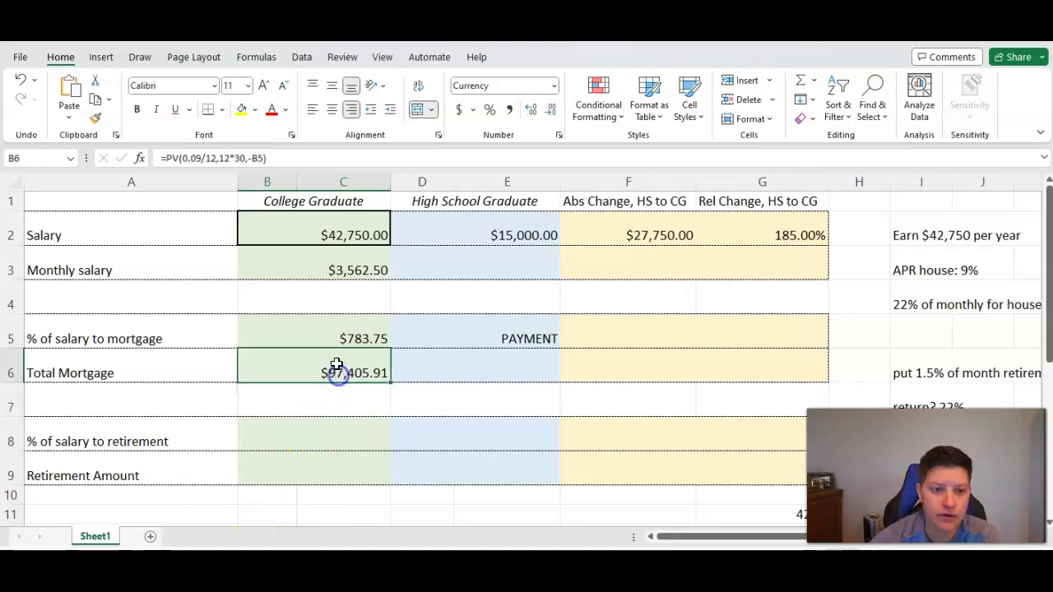
pyautogui.click(200, 157)
pyautogui.press('BackSpace')
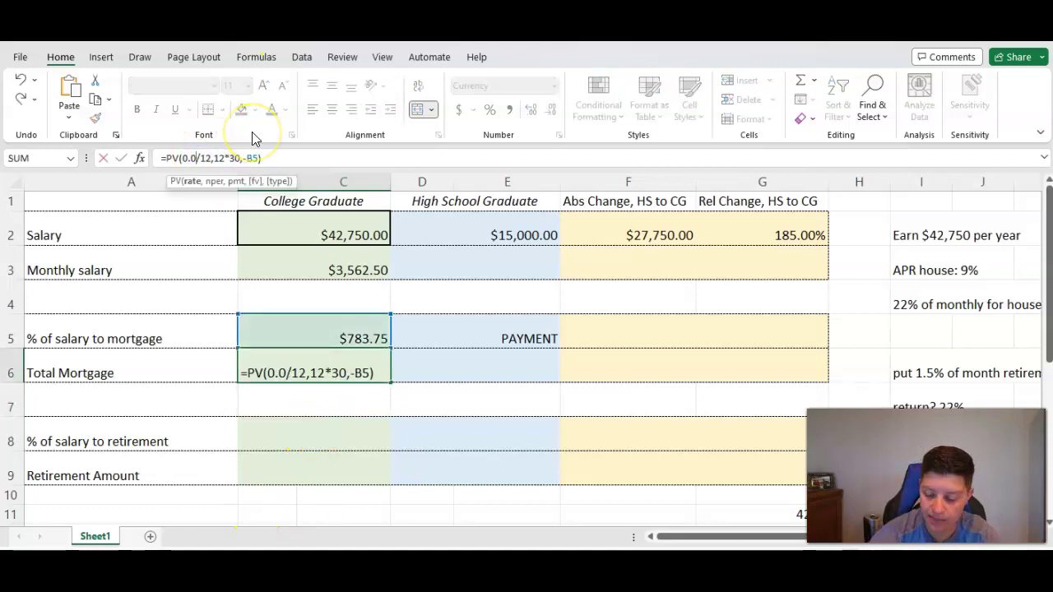
pyautogui.write('4')
pyautogui.press('Return')
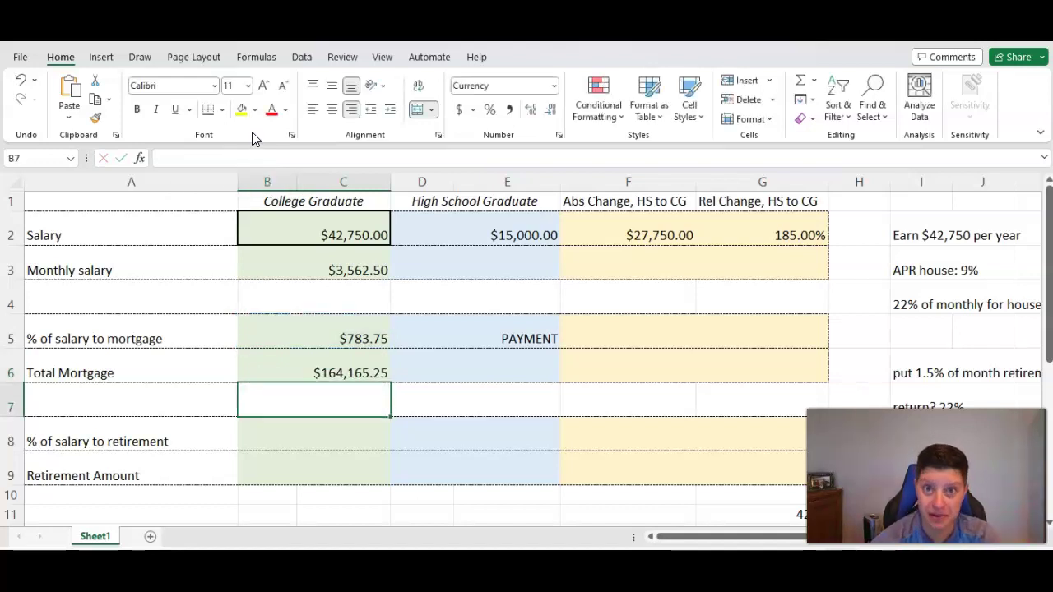
pyautogui.click(272, 368)
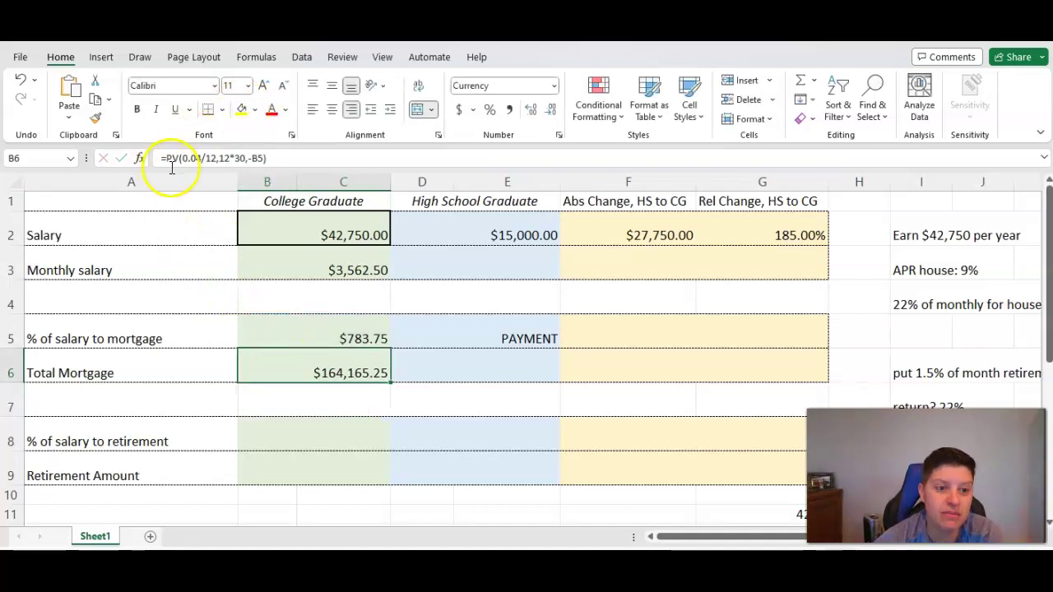
pyautogui.click(221, 158)
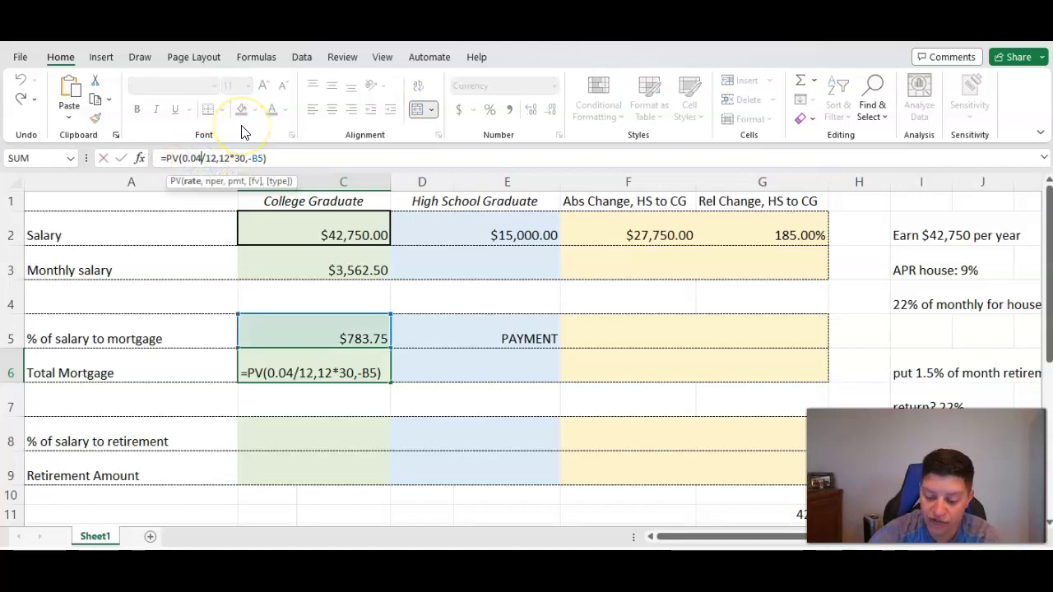
pyautogui.press('BackSpace')
pyautogui.write('9')
pyautogui.press('Return')
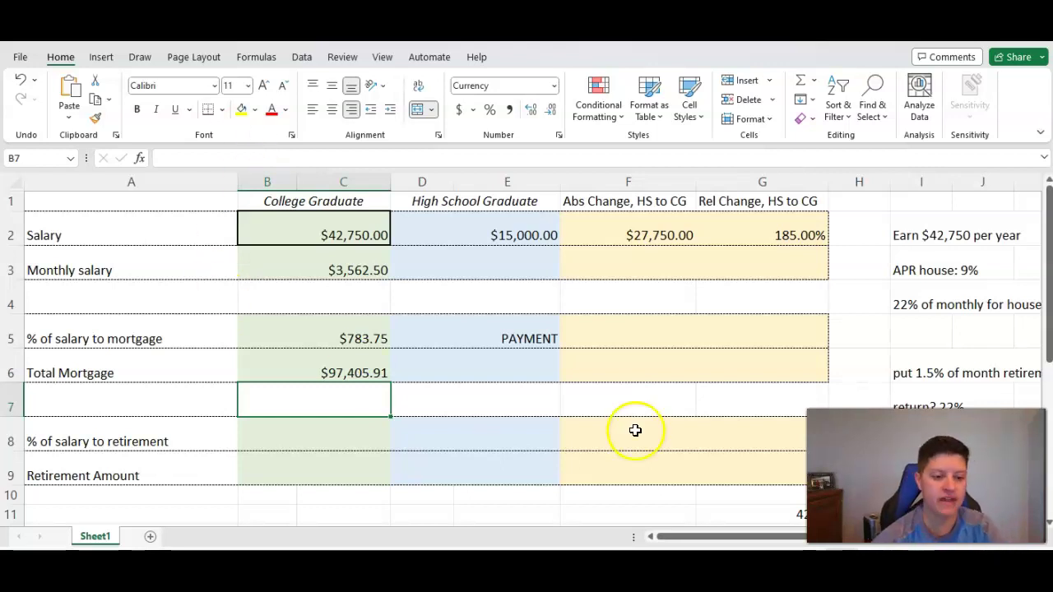
# Step: Enter =0.015*B3 in B8 for a $53.44 monthly retirement contribution
pyautogui.scroll(-1, 539, 418)
pyautogui.scroll(-1, 538, 419)
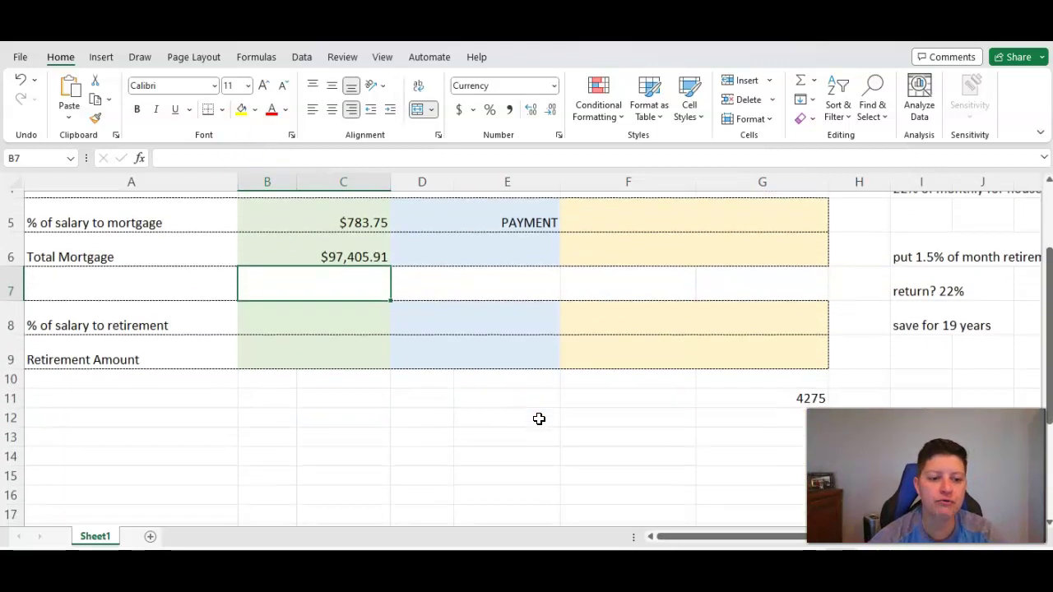
pyautogui.click(369, 327)
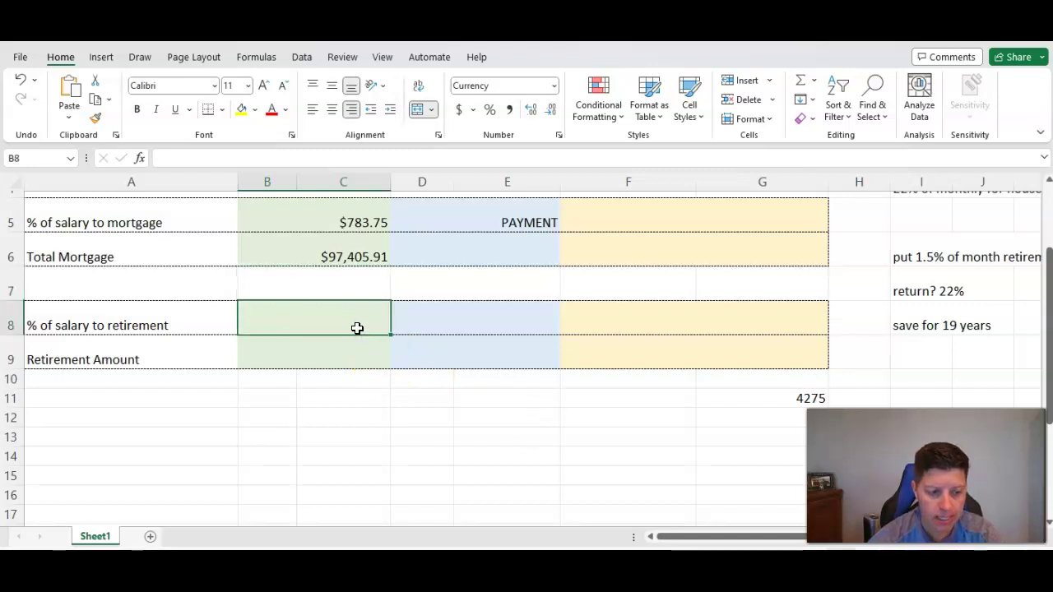
pyautogui.click(918, 259)
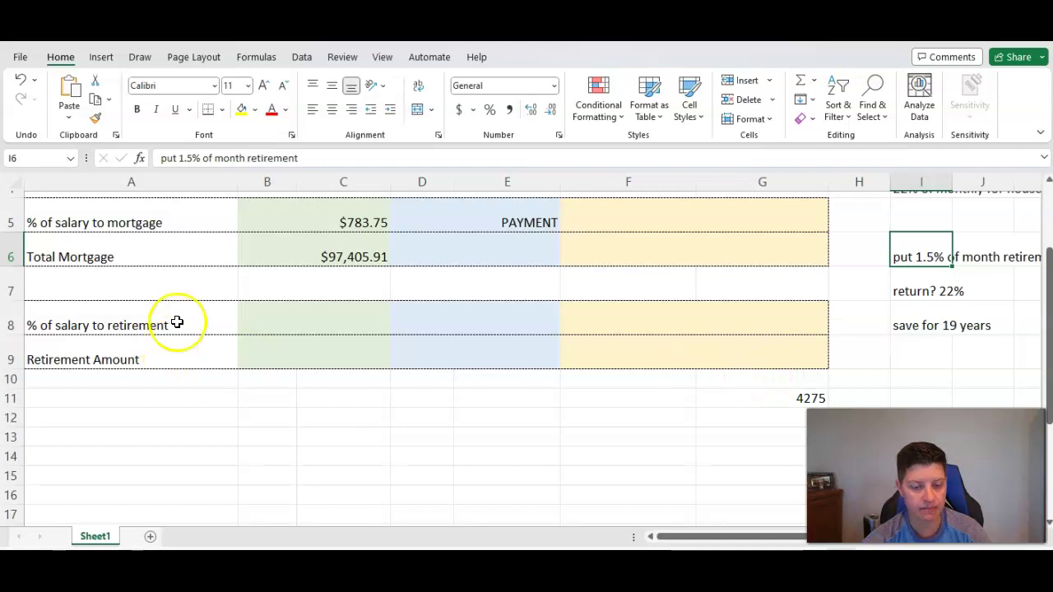
pyautogui.click(347, 328)
pyautogui.write('=')
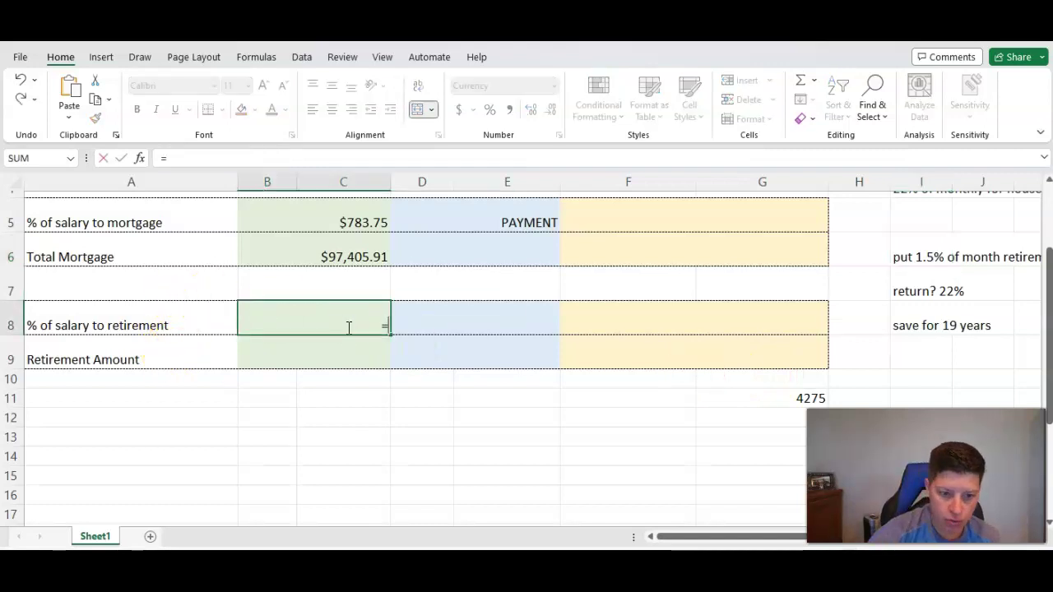
pyautogui.write('0.015')
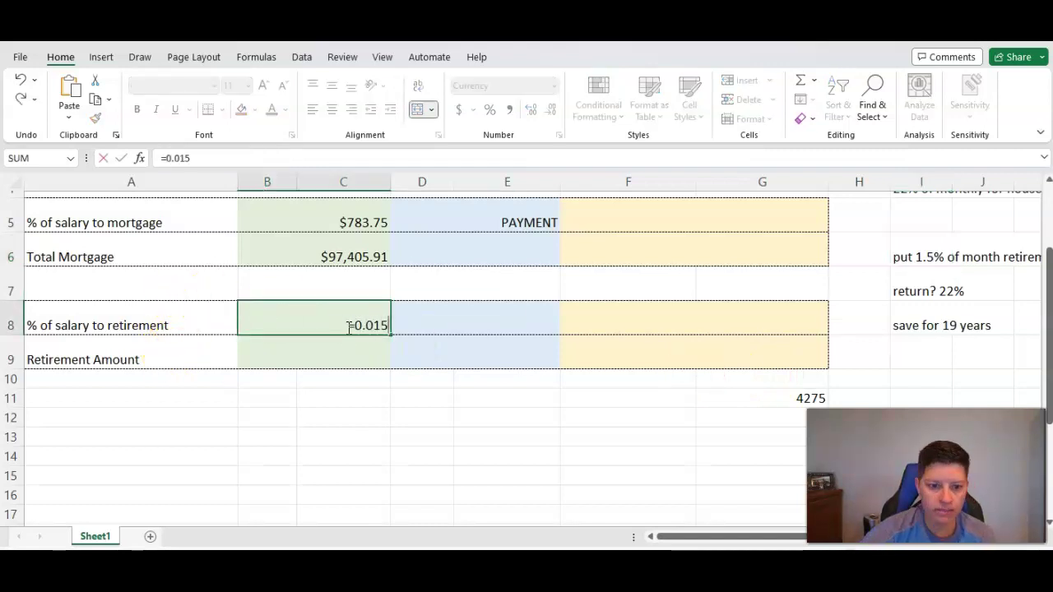
pyautogui.click(351, 369)
pyautogui.write('*')
pyautogui.scroll(1, 351, 368)
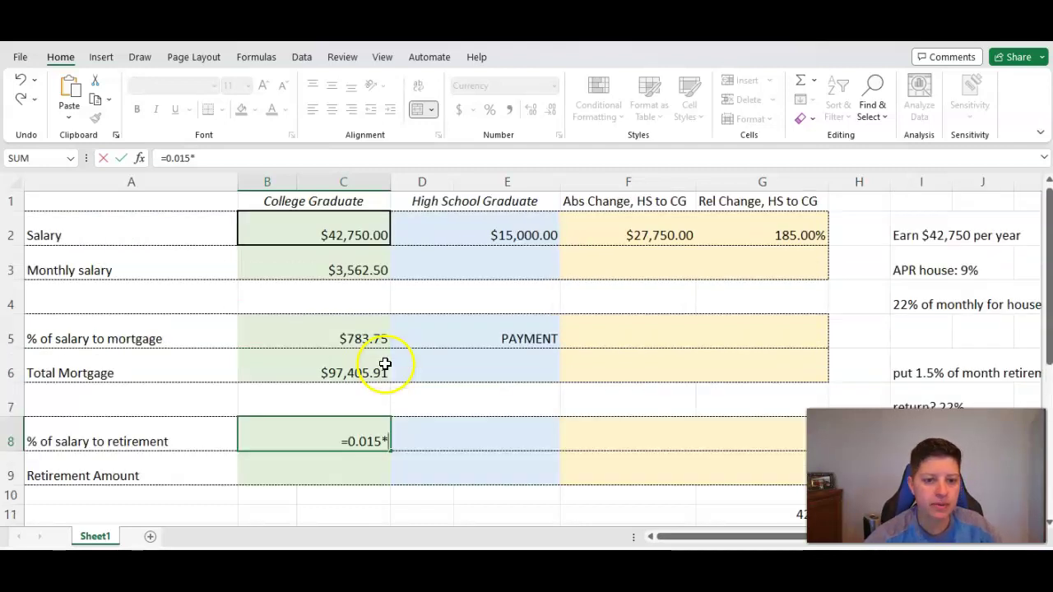
pyautogui.click(326, 270)
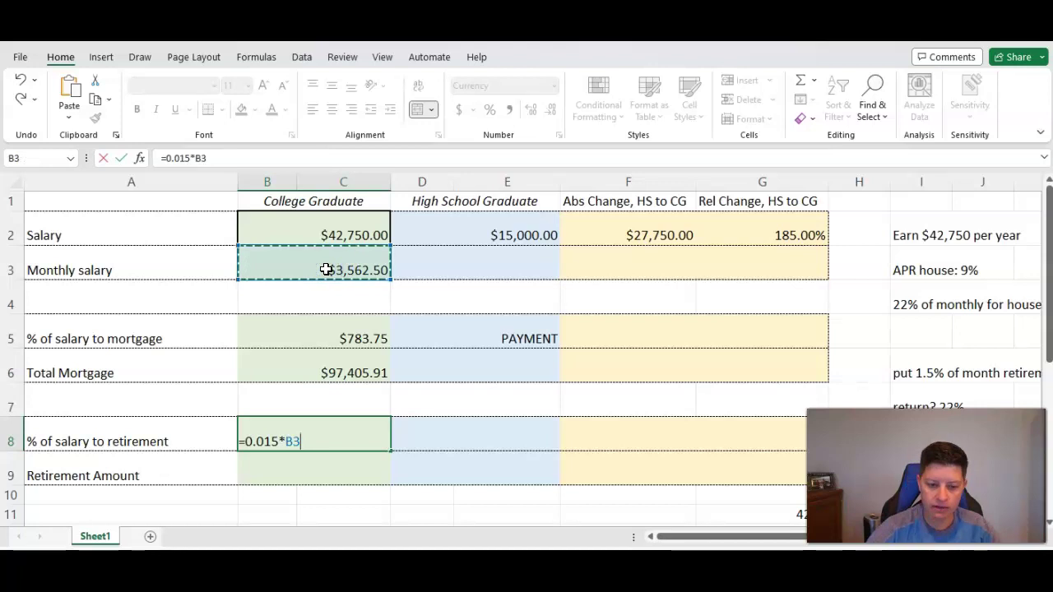
pyautogui.press('Return')
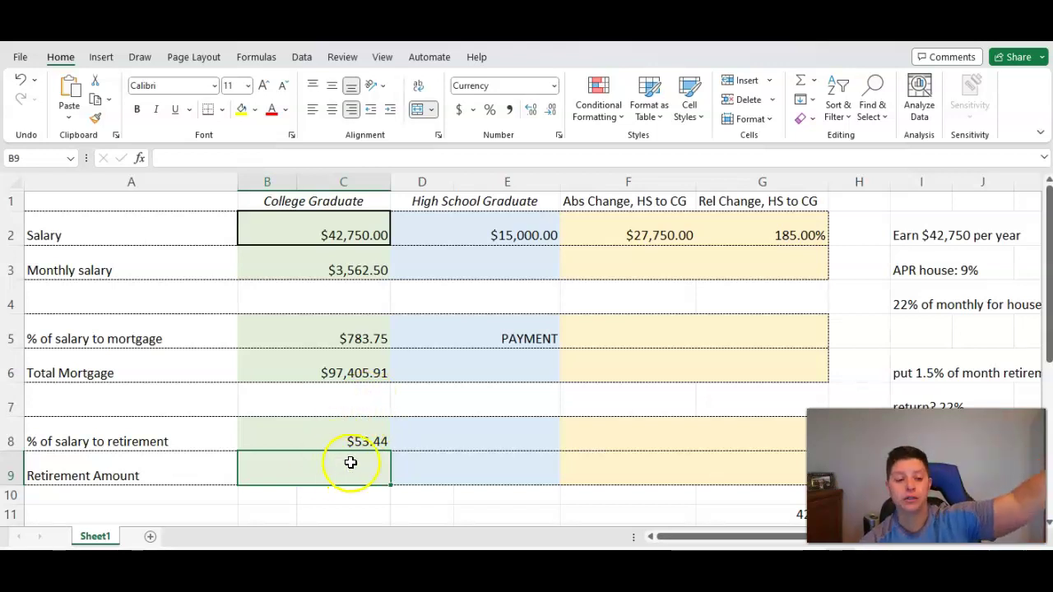
# Step: Enter =fv(0.22/12,12*19,-B8) in B9, correcting 18 years to 19, for $180,534.31
pyautogui.scroll(-1, 352, 463)
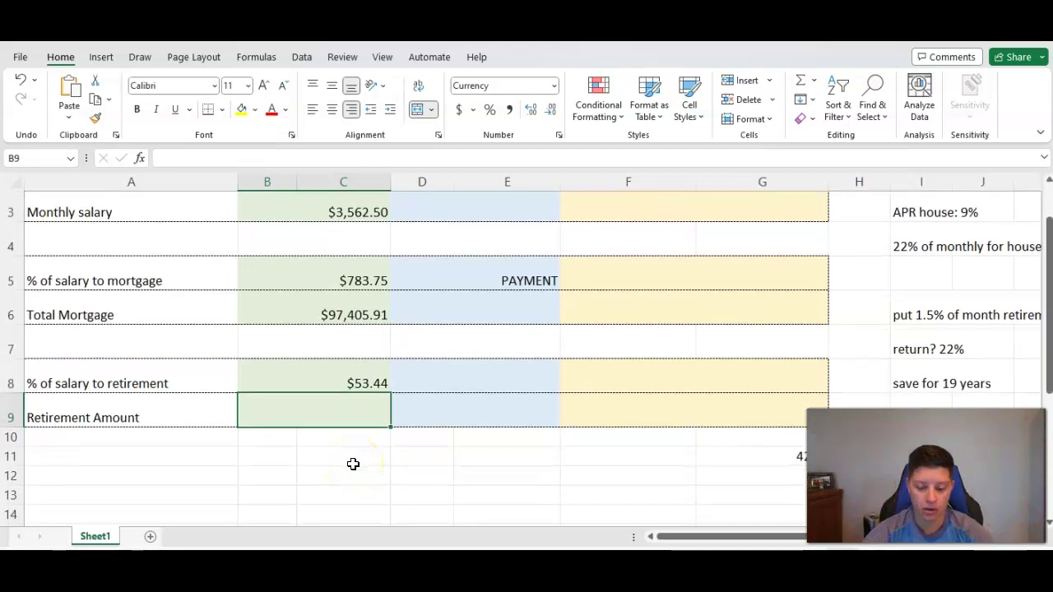
pyautogui.write('=fv')
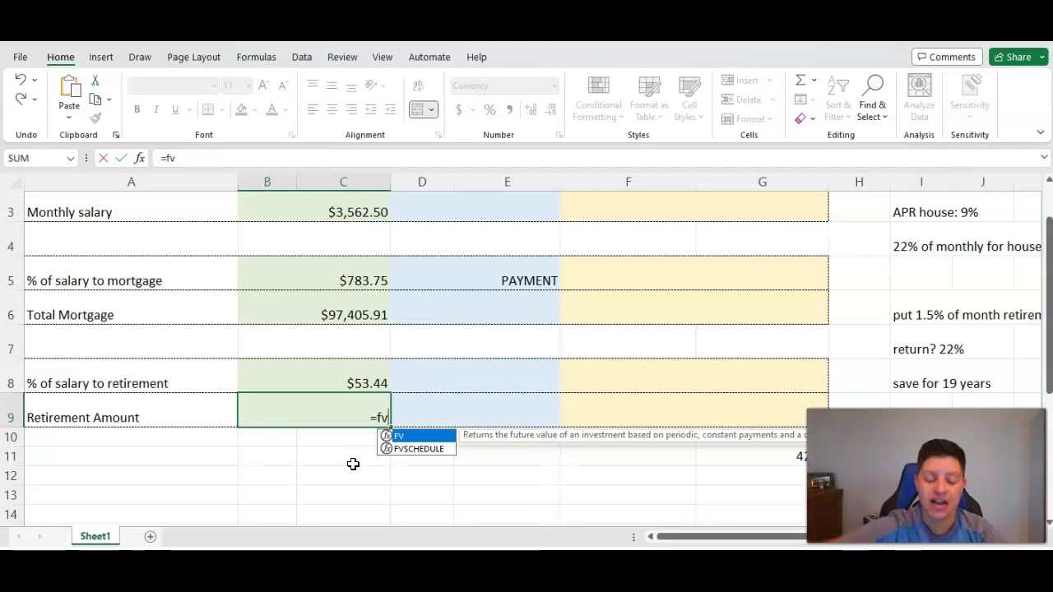
pyautogui.write('(')
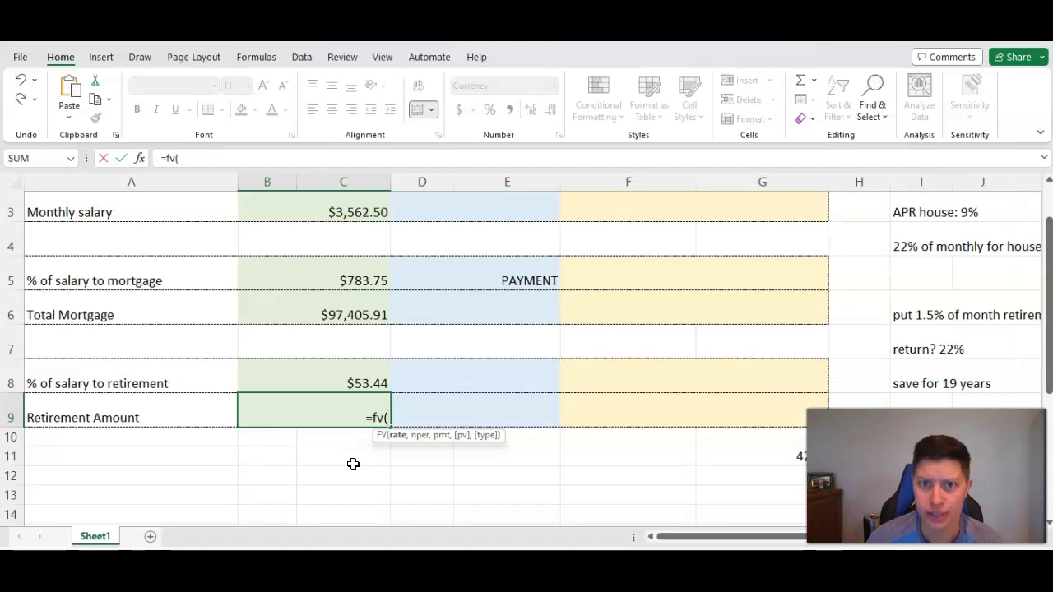
pyautogui.write('0.22')
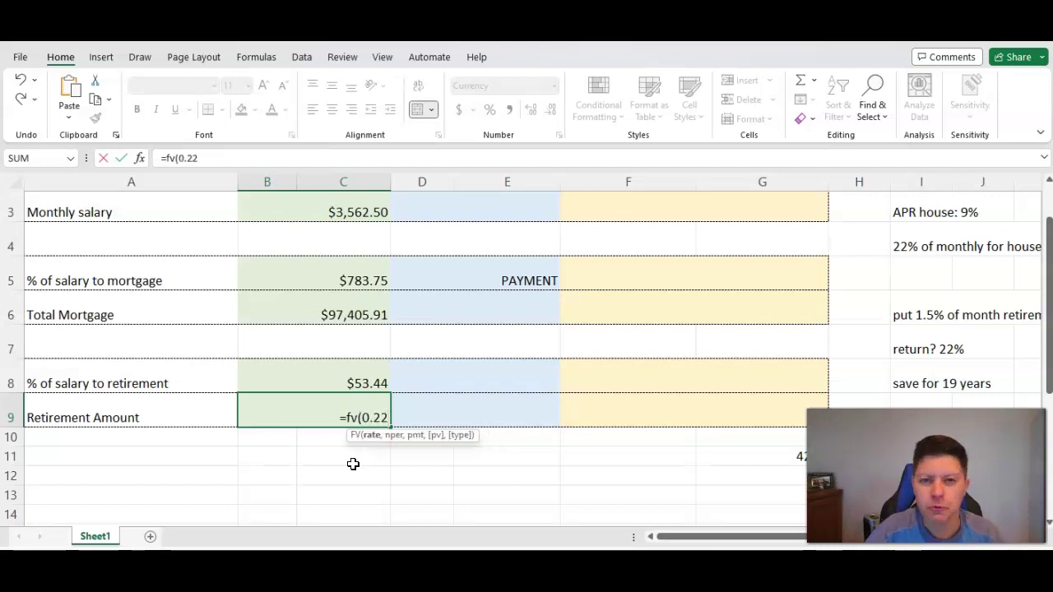
pyautogui.write('/12')
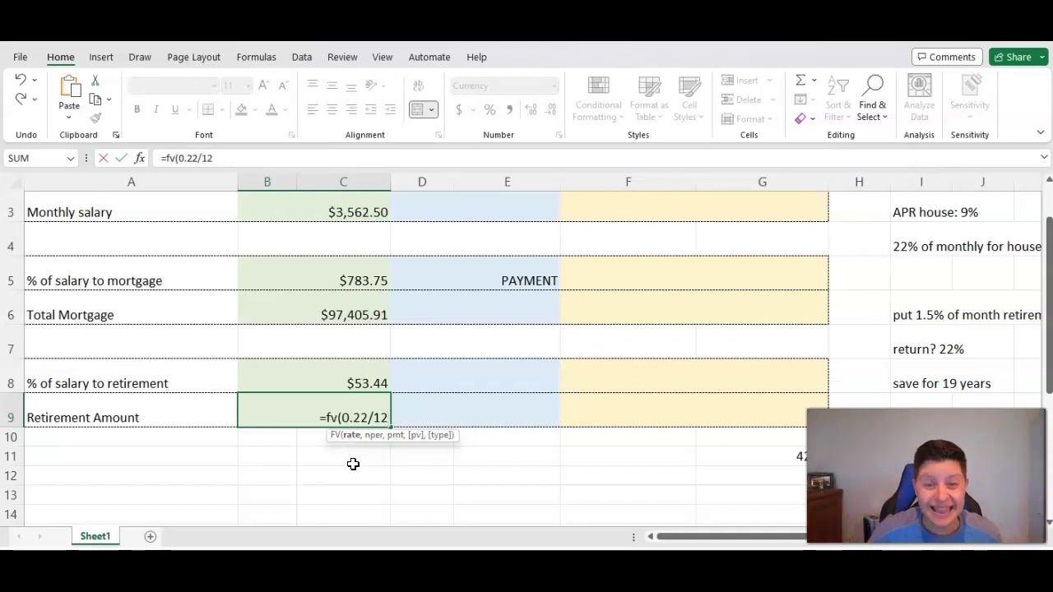
pyautogui.write(',')
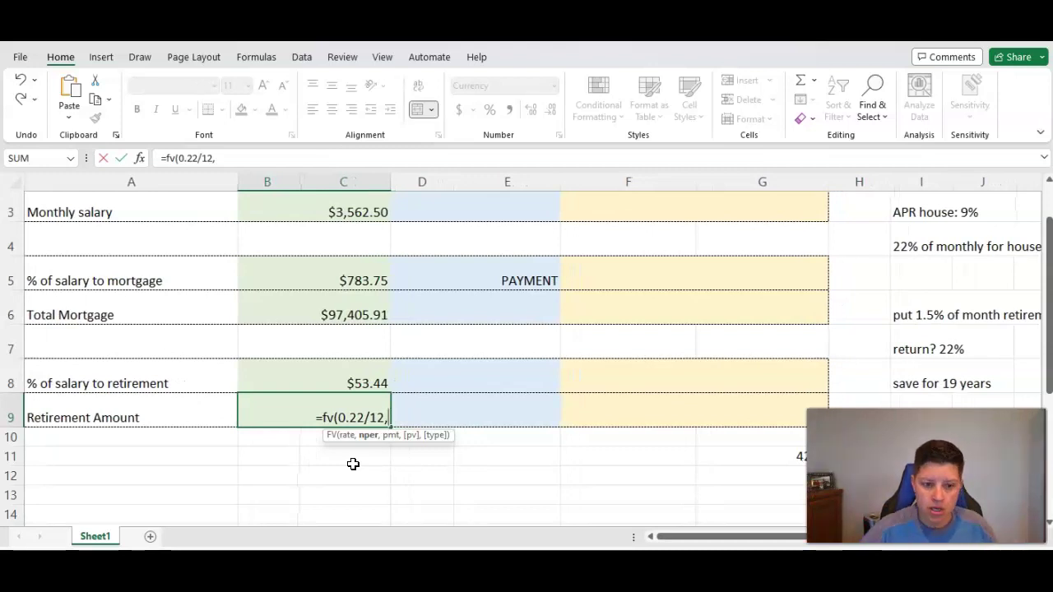
pyautogui.write('12')
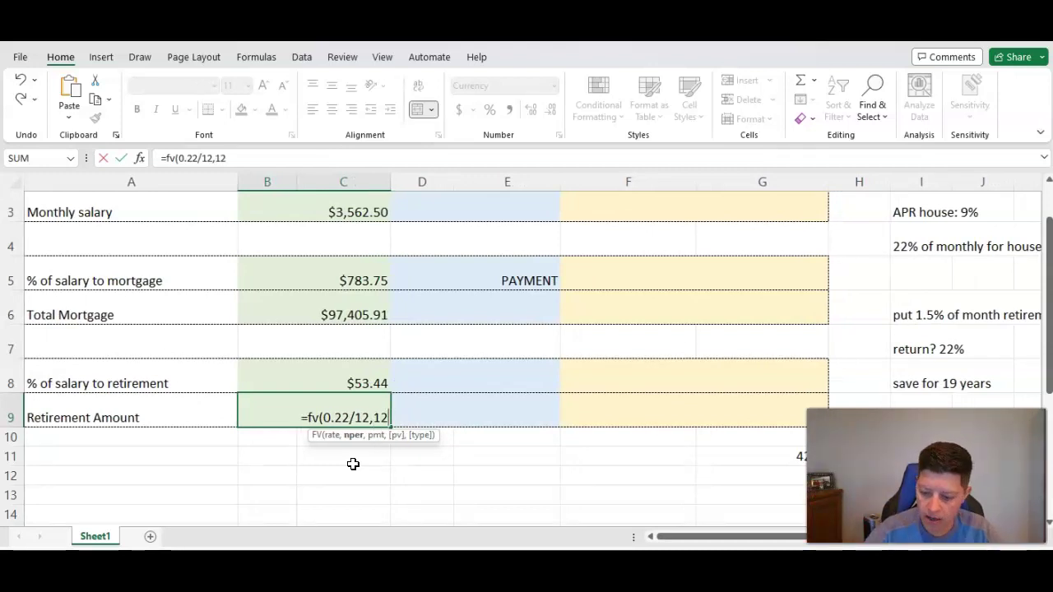
pyautogui.write('*19,')
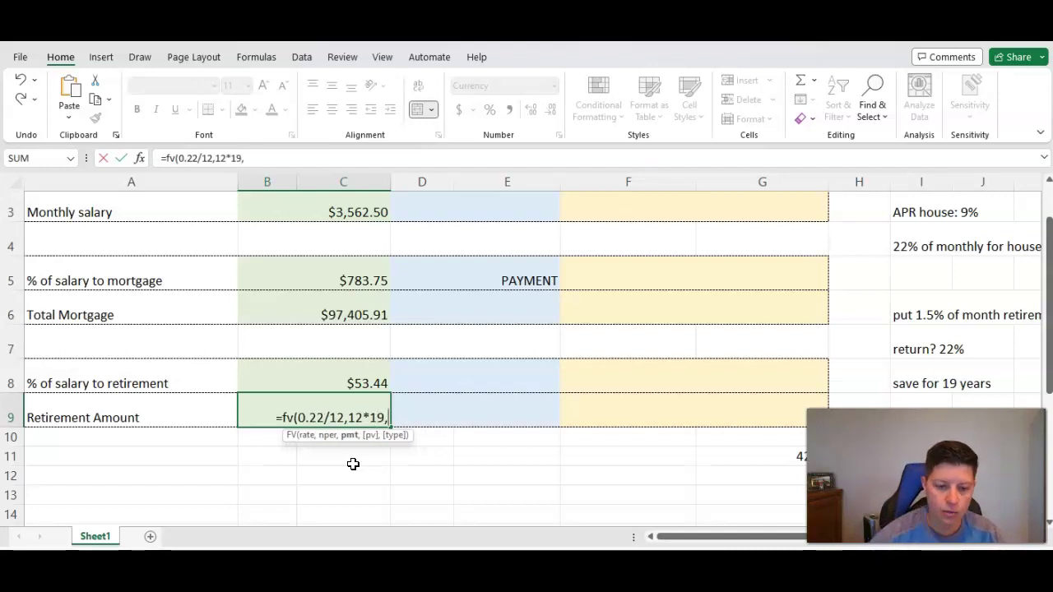
pyautogui.write('-')
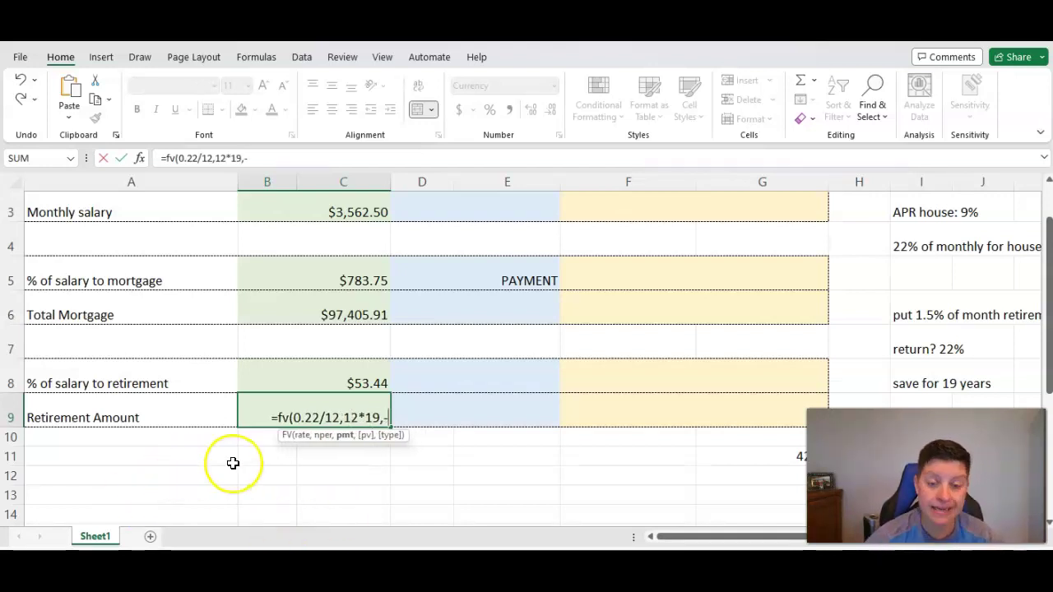
pyautogui.click(285, 376)
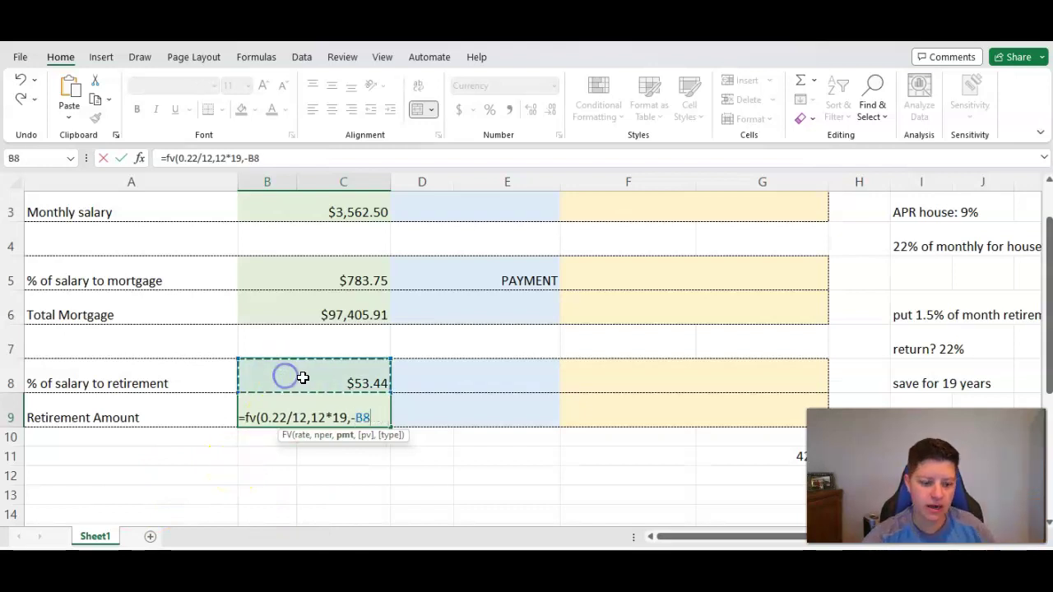
pyautogui.write(')')
pyautogui.press('Return')
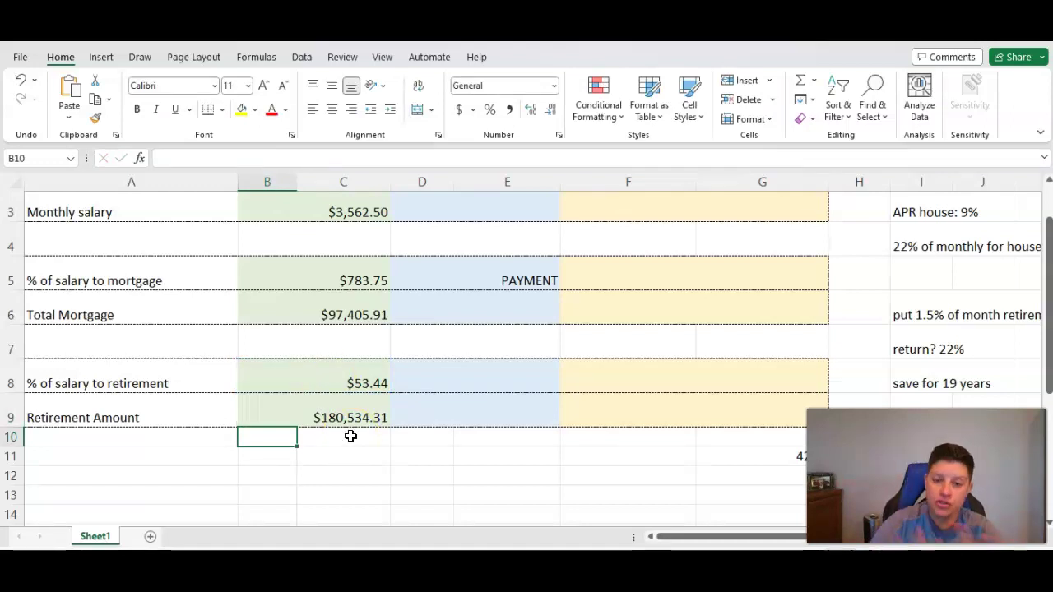
pyautogui.scroll(1, 419, 469)
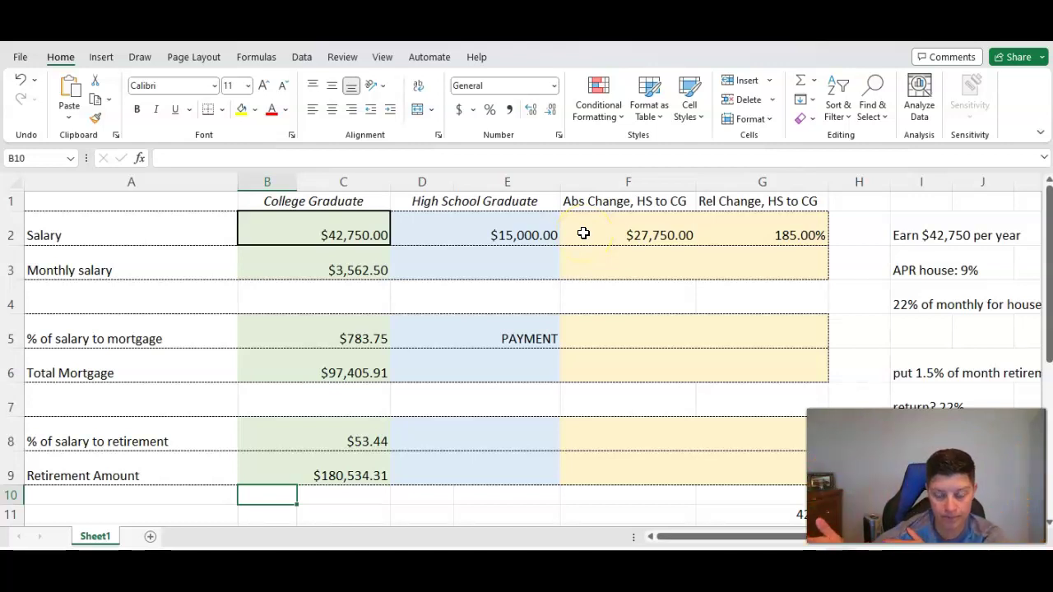
pyautogui.click(630, 231)
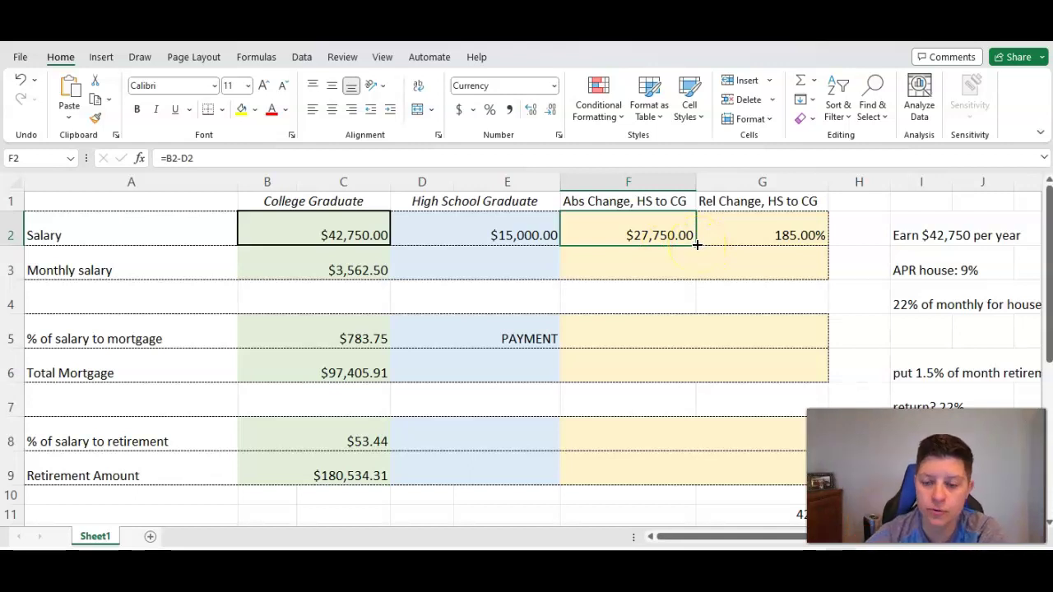
# Step: Fill the F2 difference formula down to F9, revealing a #VALUE! error in row 5
pyautogui.click(697, 244)
pyautogui.moveTo(697, 244); pyautogui.dragTo(667, 487)
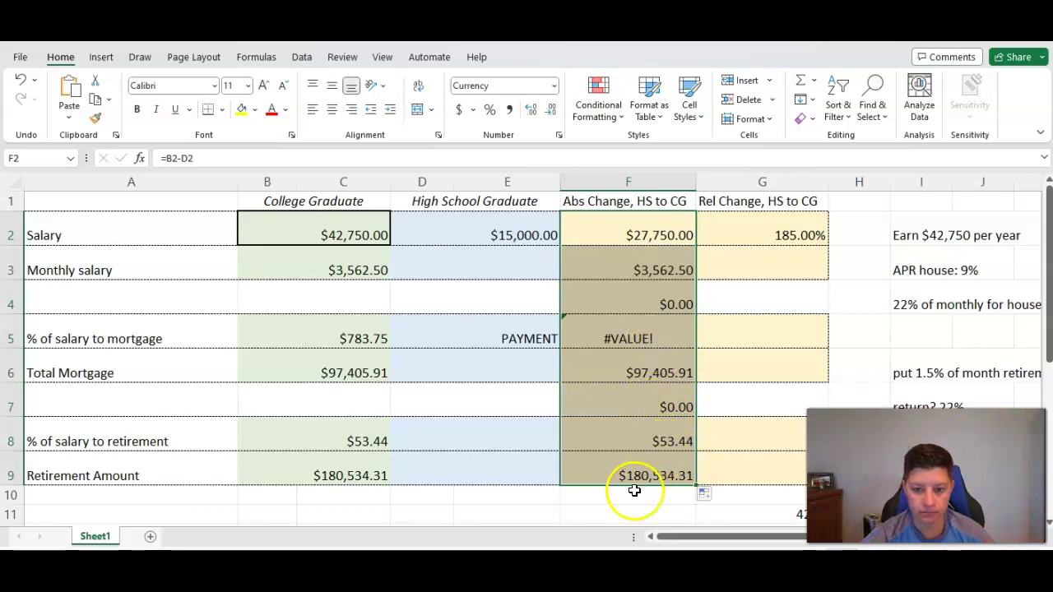
pyautogui.click(626, 336)
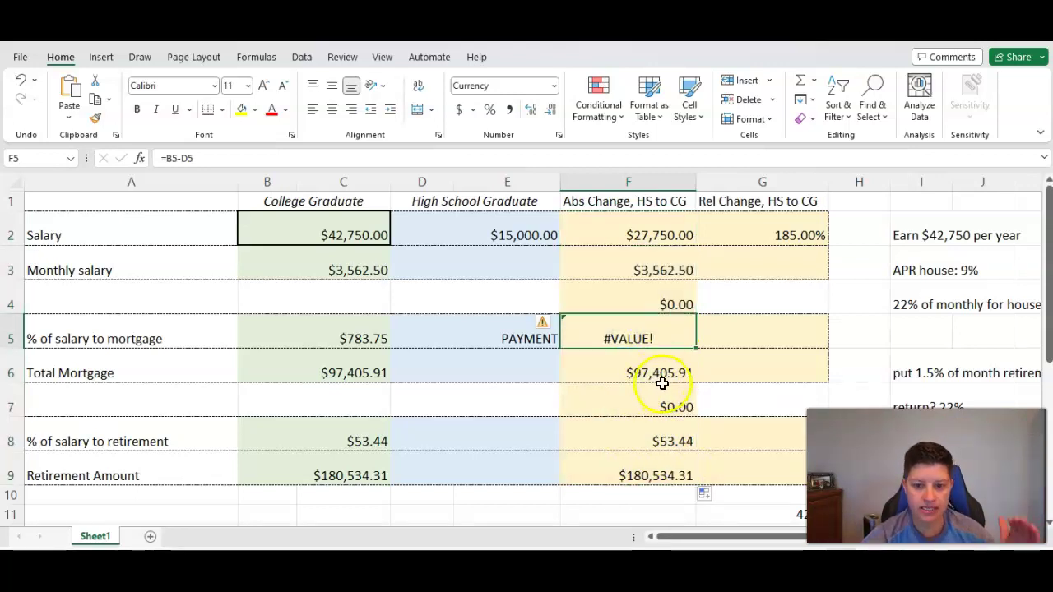
# Step: Clear the PAYMENT text from D5 so row 5 shows $783.75
pyautogui.click(517, 341)
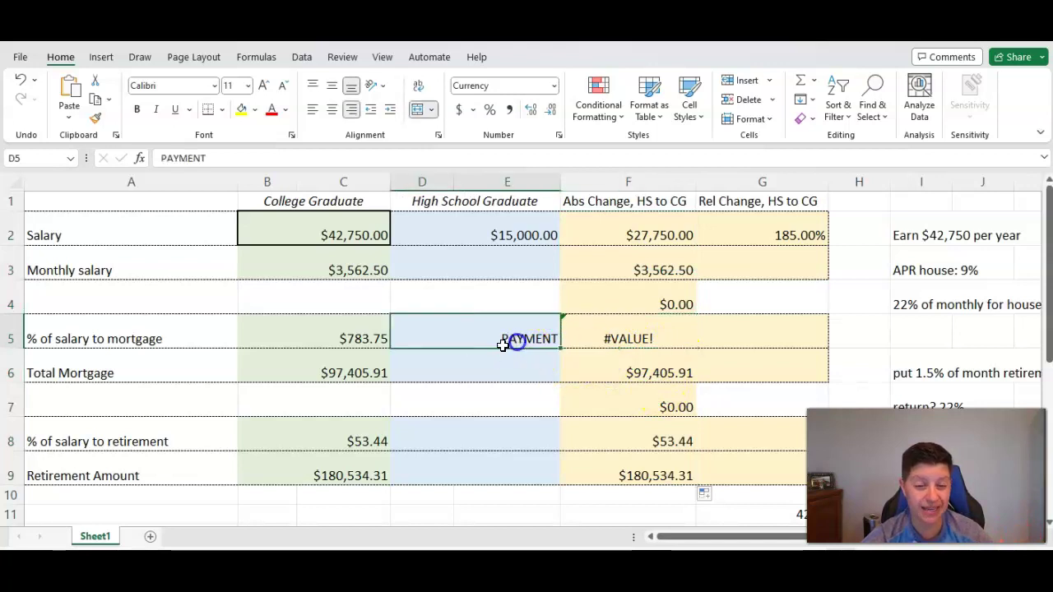
pyautogui.press('BackSpace')
pyautogui.press('Return')
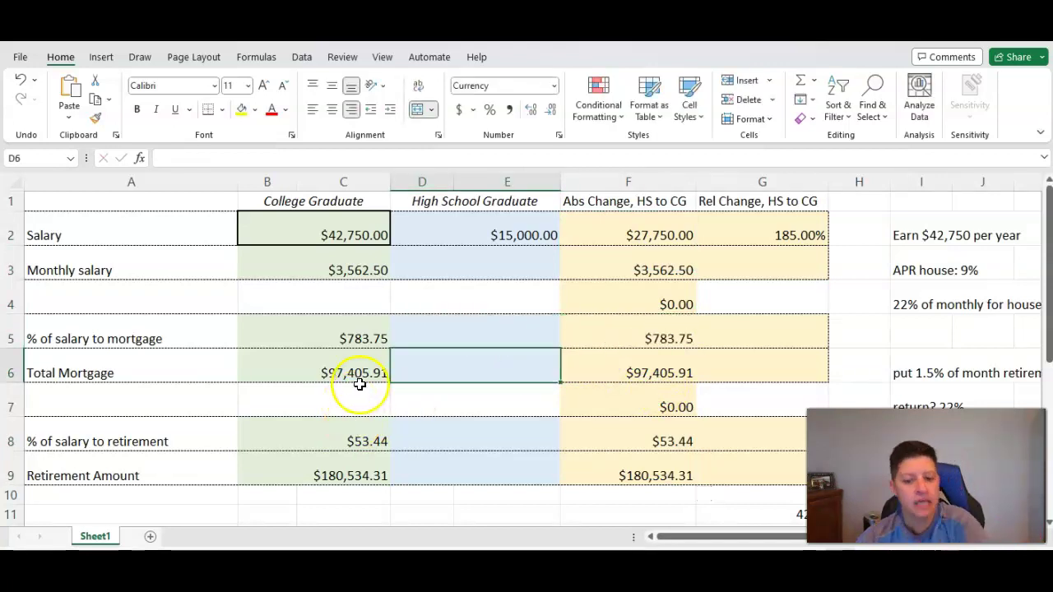
# Step: Copy G2's relative-change formula to G9, then enter high school test values 25, 498496 and 7
pyautogui.click(756, 231)
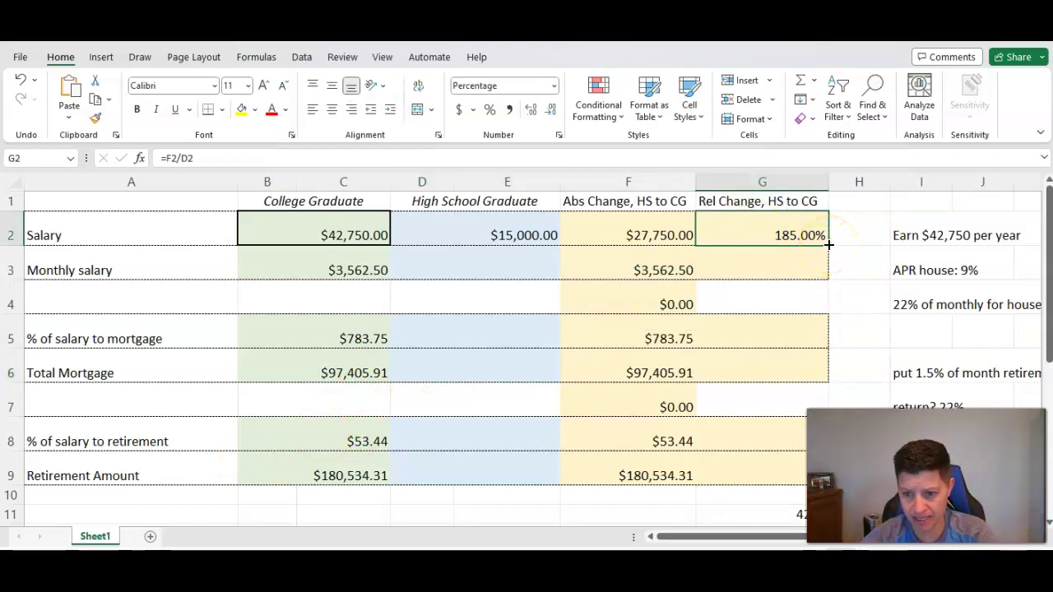
pyautogui.moveTo(828, 244)
pyautogui.mouseDown()
pyautogui.moveTo(822, 475)
pyautogui.moveTo(794, 482)
pyautogui.mouseUp()
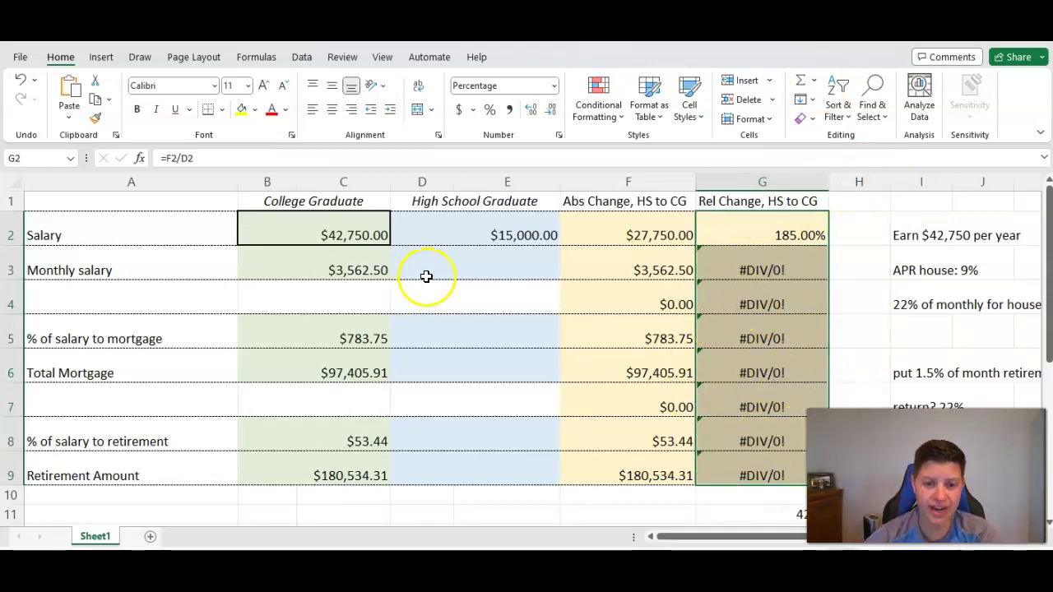
pyautogui.click(457, 270)
pyautogui.write('25')
pyautogui.press('Return')
pyautogui.click(494, 340)
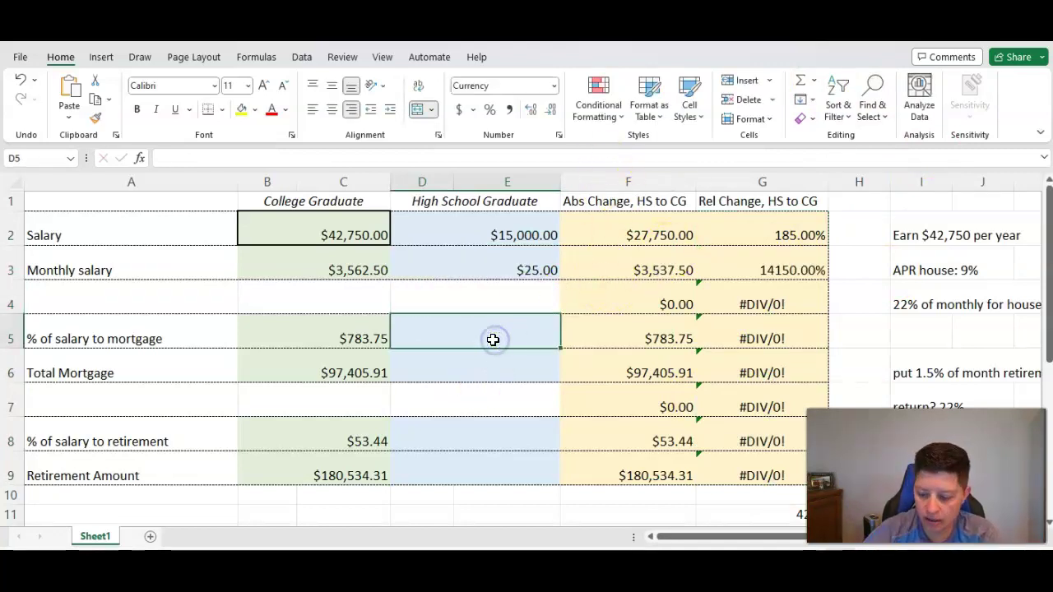
pyautogui.write('498496')
pyautogui.press('Return')
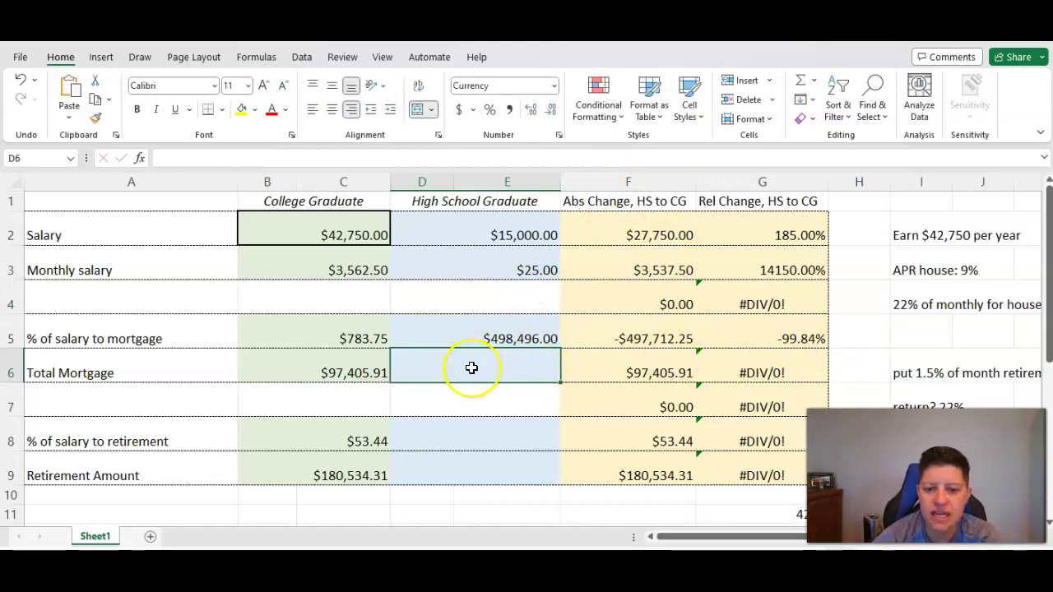
pyautogui.write('7')
pyautogui.press('Return')
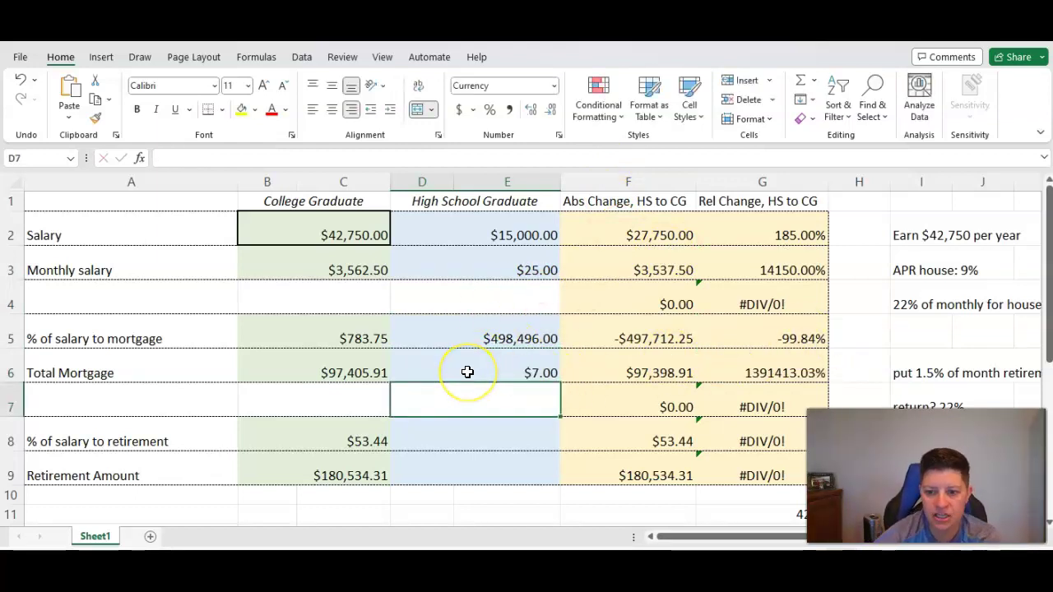